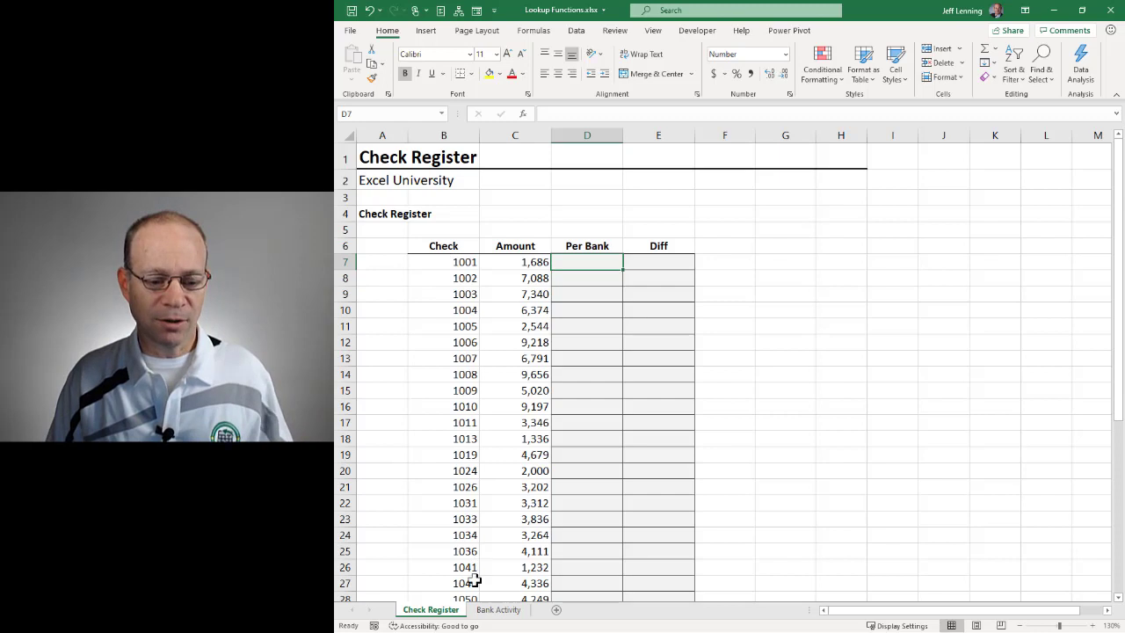
Compare the register's checks 1001–1013 with the Bank Activity check numbers and amounts
{"action": "left_click", "coordinate": [494, 610]}
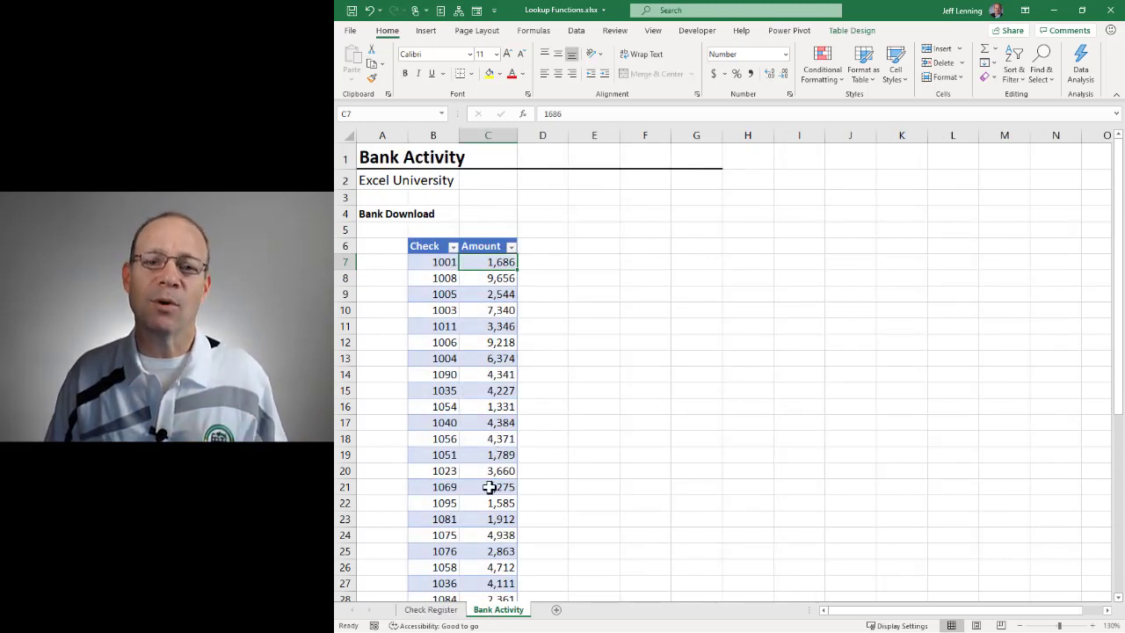
{"action": "left_click", "coordinate": [431, 610]}
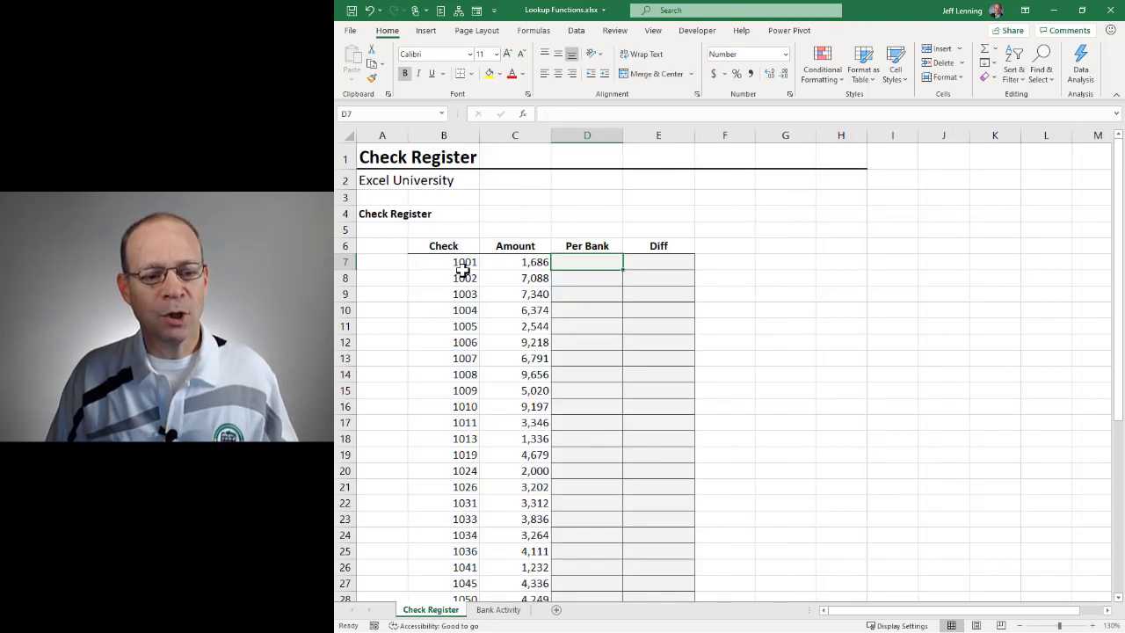
{"action": "left_click_drag", "start_coordinate": [454, 261], "coordinate": [457, 438]}
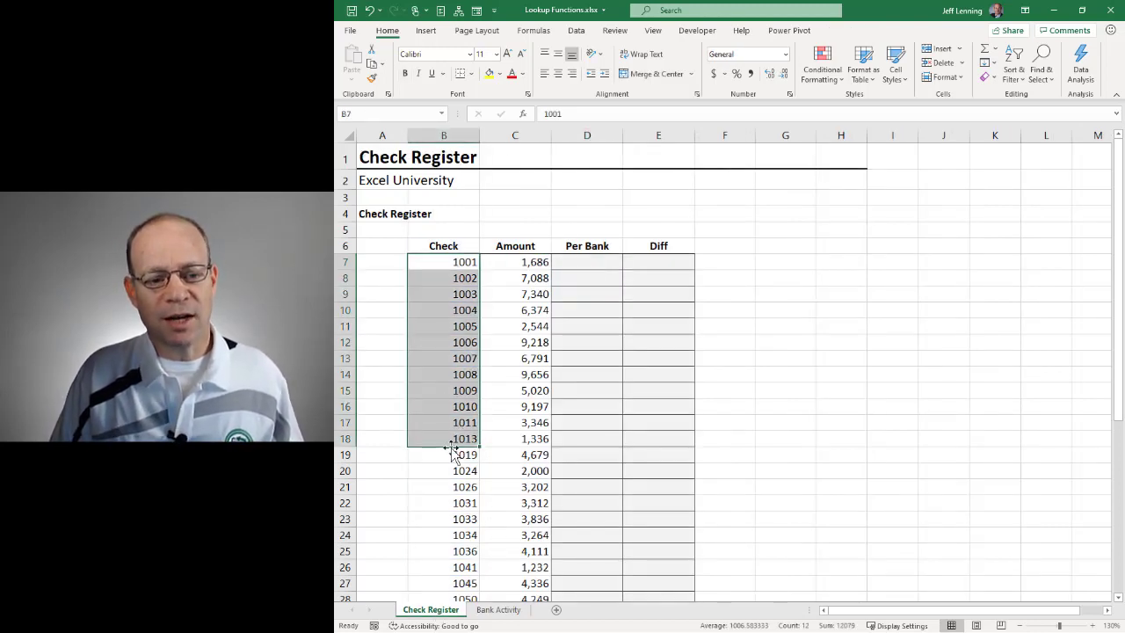
{"action": "left_click", "coordinate": [498, 610]}
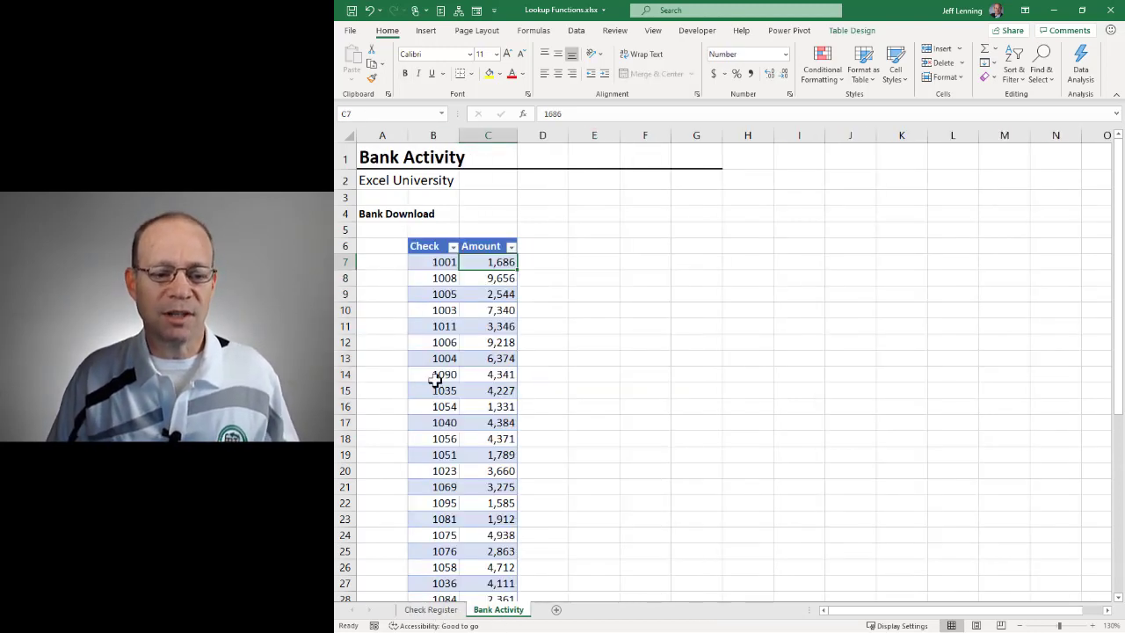
{"action": "left_click_drag", "start_coordinate": [440, 262], "coordinate": [431, 454]}
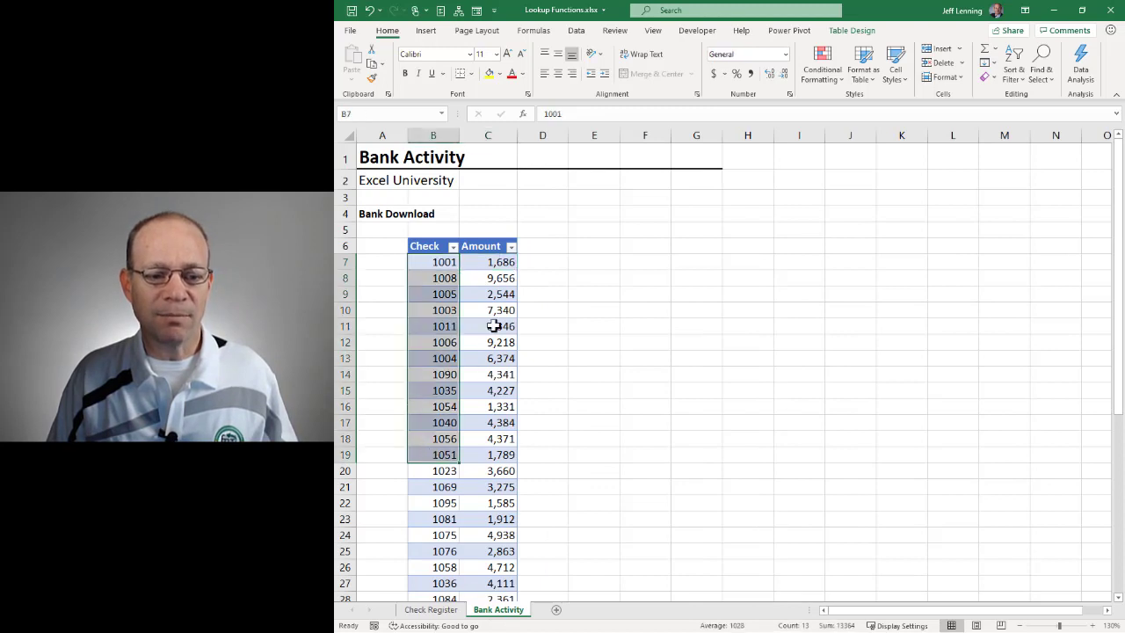
{"action": "left_click_drag", "start_coordinate": [501, 262], "coordinate": [500, 407]}
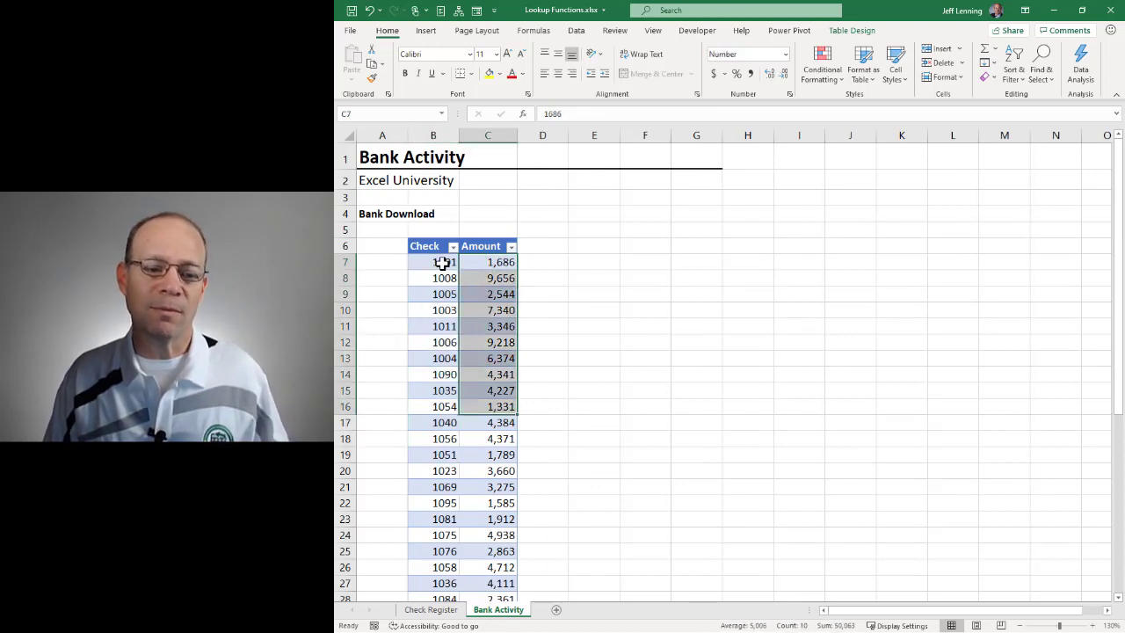
{"action": "left_click_drag", "start_coordinate": [430, 261], "coordinate": [427, 437]}
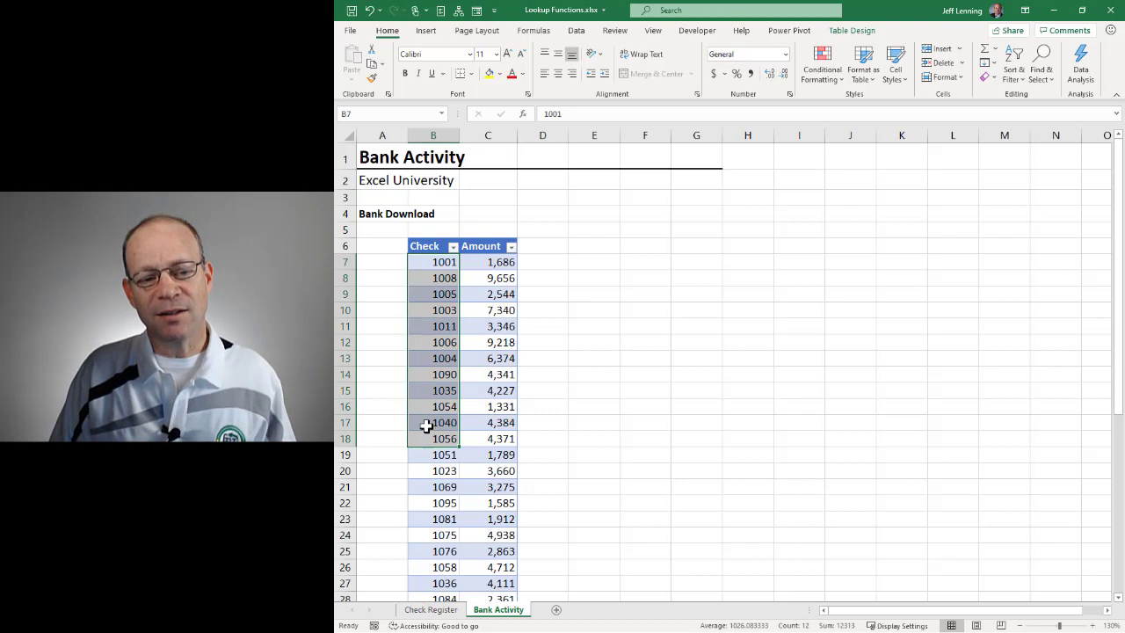
{"action": "left_click_drag", "start_coordinate": [490, 262], "coordinate": [466, 457]}
Review the register's Amount, empty Per Bank and Diff columns, then return to Bank Activity
{"action": "left_click", "coordinate": [439, 610]}
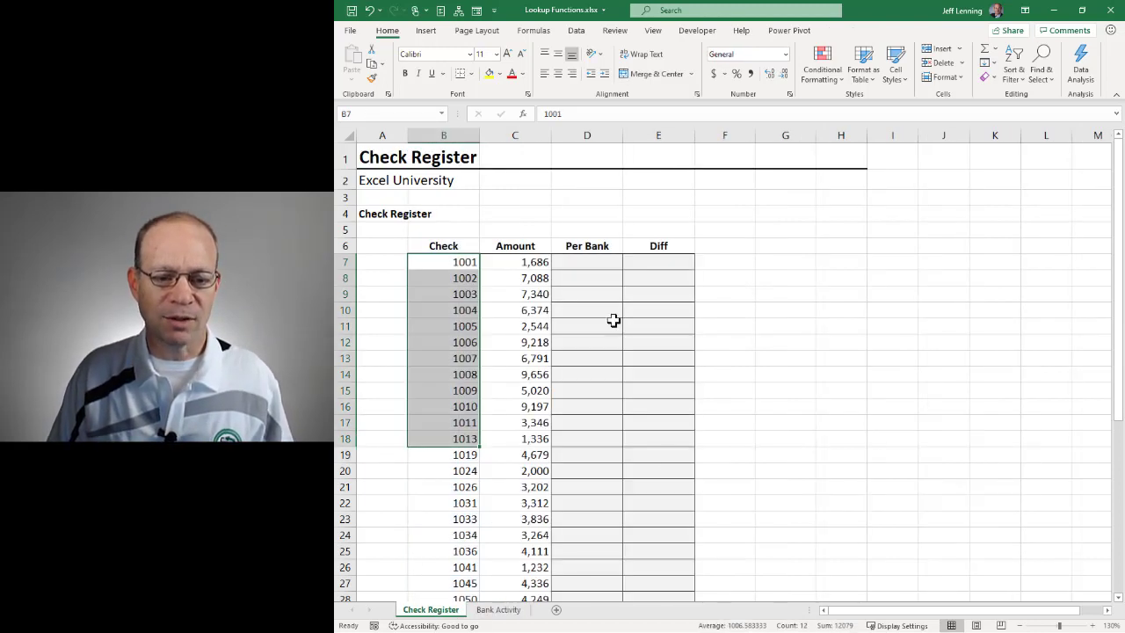
{"action": "left_click_drag", "start_coordinate": [515, 262], "coordinate": [515, 358]}
{"action": "left_click_drag", "start_coordinate": [587, 262], "coordinate": [587, 406]}
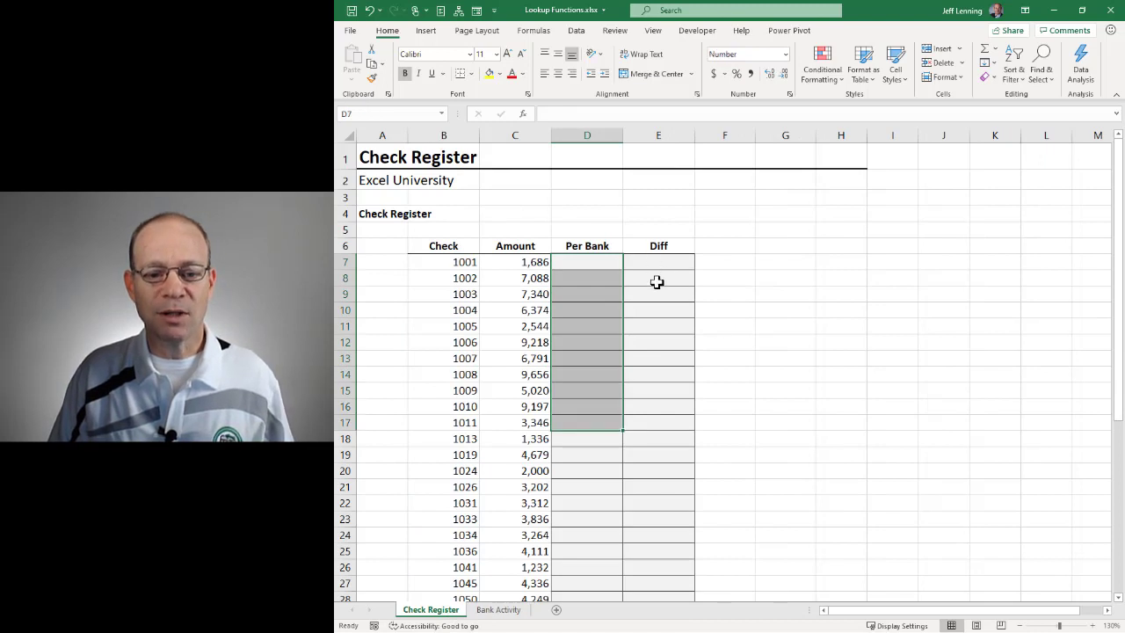
{"action": "left_click_drag", "start_coordinate": [658, 262], "coordinate": [659, 406]}
{"action": "left_click", "coordinate": [584, 263]}
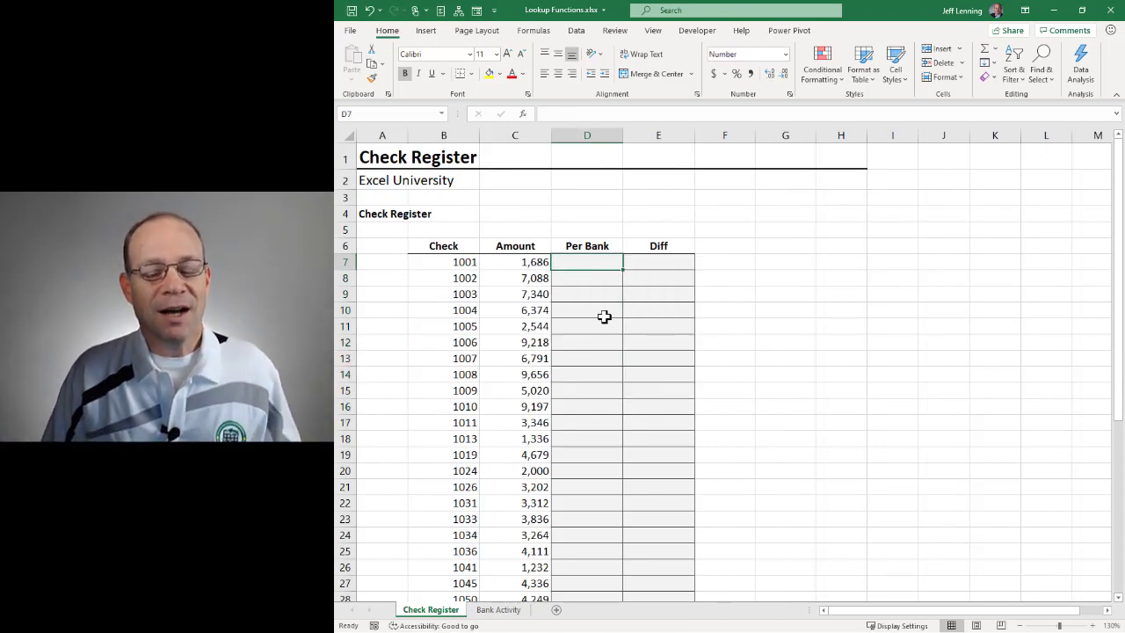
{"action": "left_click", "coordinate": [495, 614]}
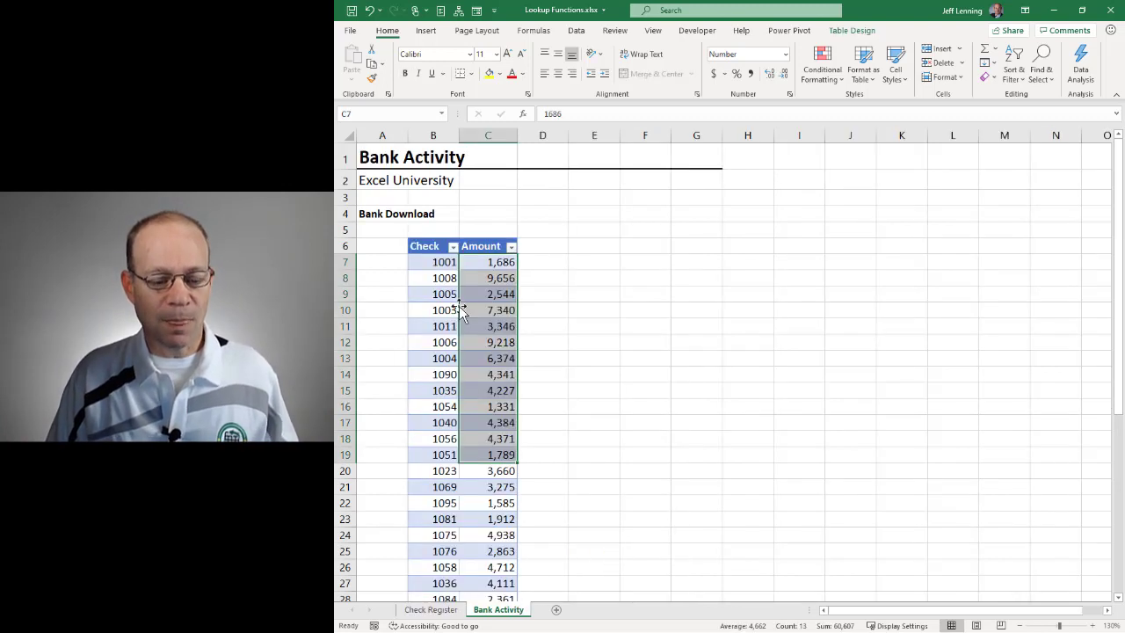
{"action": "left_click", "coordinate": [446, 262]}
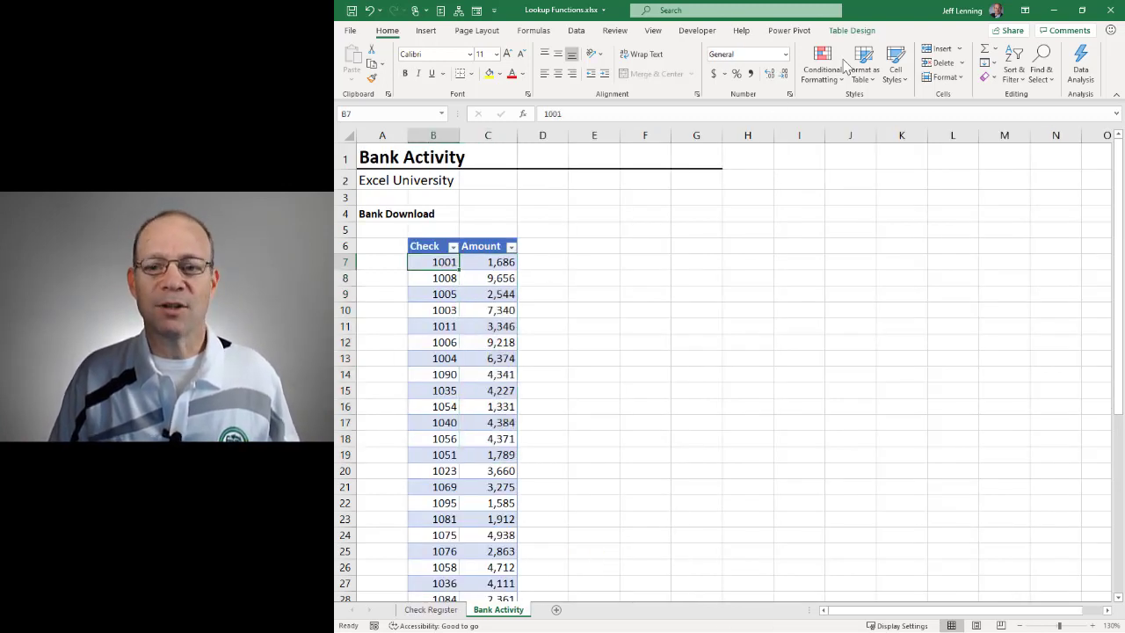
Confirm the bank table is named Table1 with Check and Amount columns, then return to Check Register
{"action": "left_click", "coordinate": [852, 30]}
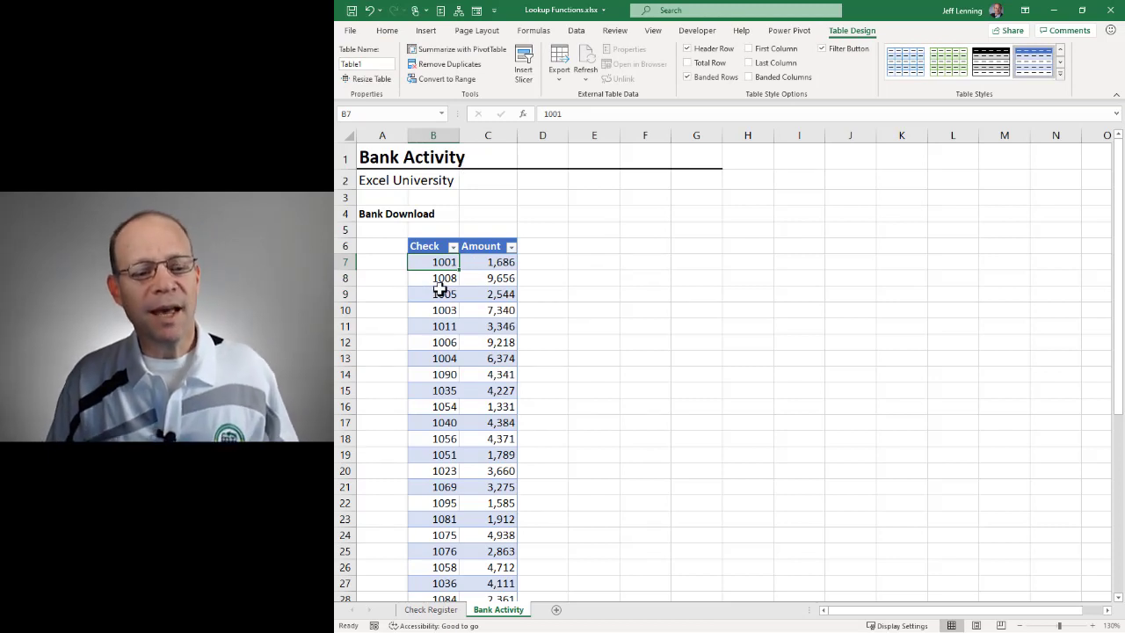
{"action": "left_click_drag", "start_coordinate": [440, 263], "coordinate": [427, 435]}
{"action": "left_click_drag", "start_coordinate": [500, 261], "coordinate": [486, 437]}
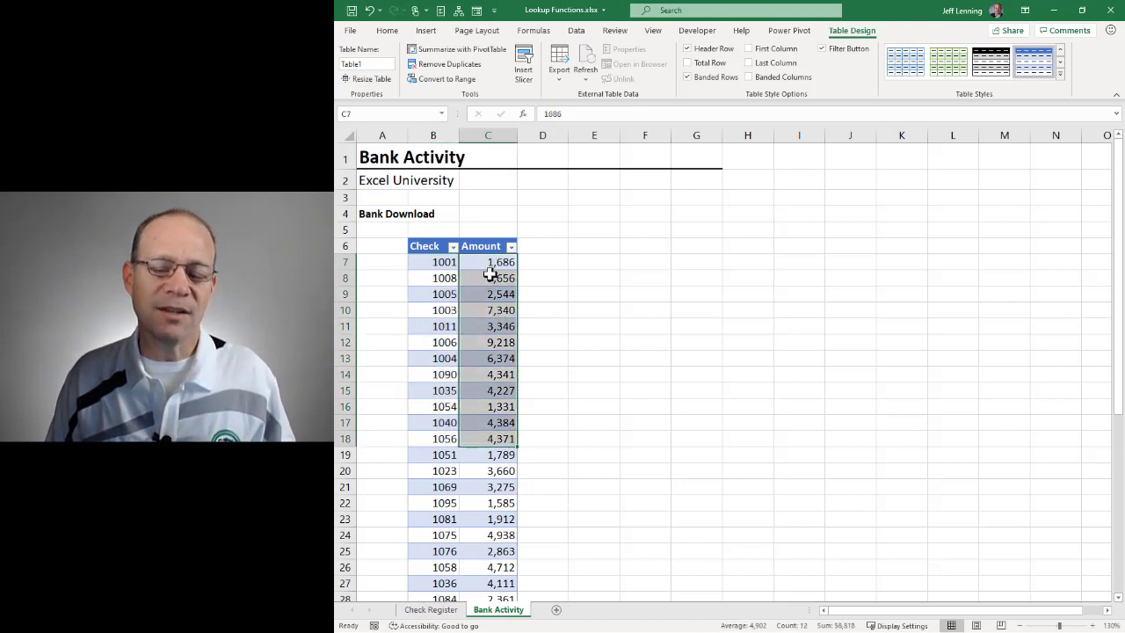
{"action": "left_click", "coordinate": [491, 261]}
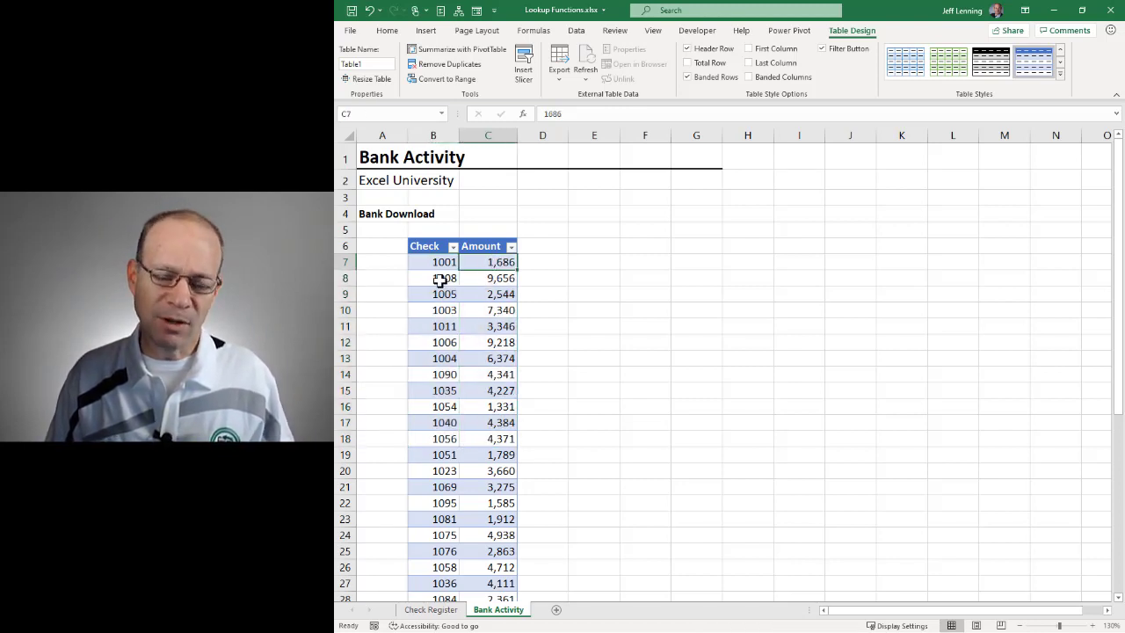
{"action": "left_click", "coordinate": [433, 610]}
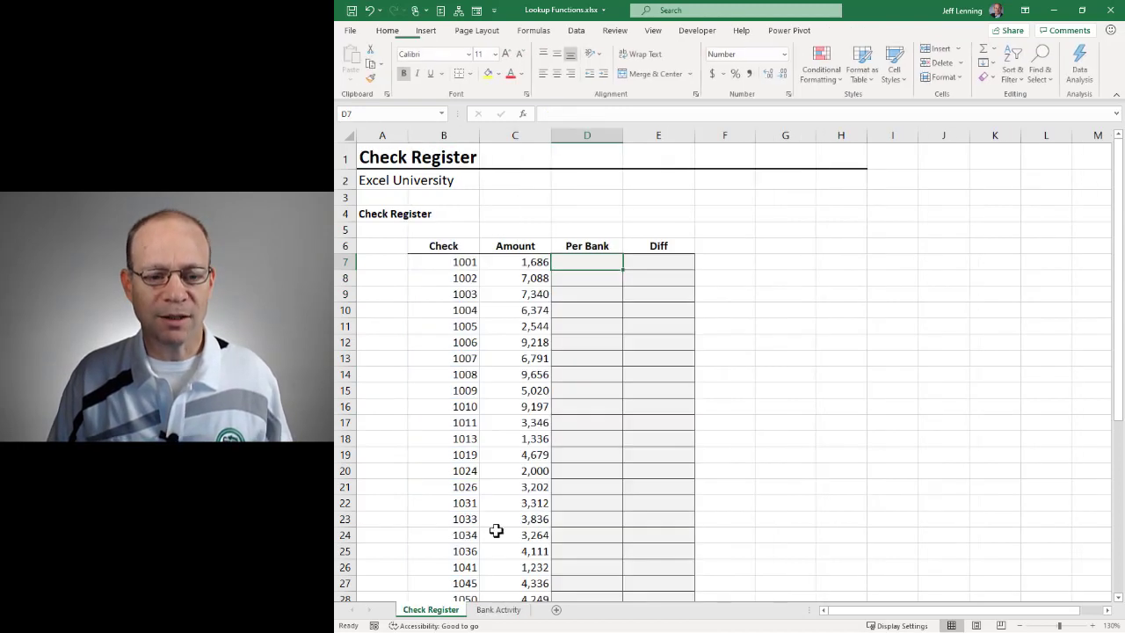
Begin a formula in Per Bank cell D7 with an equals sign
{"action": "type", "text": "="}
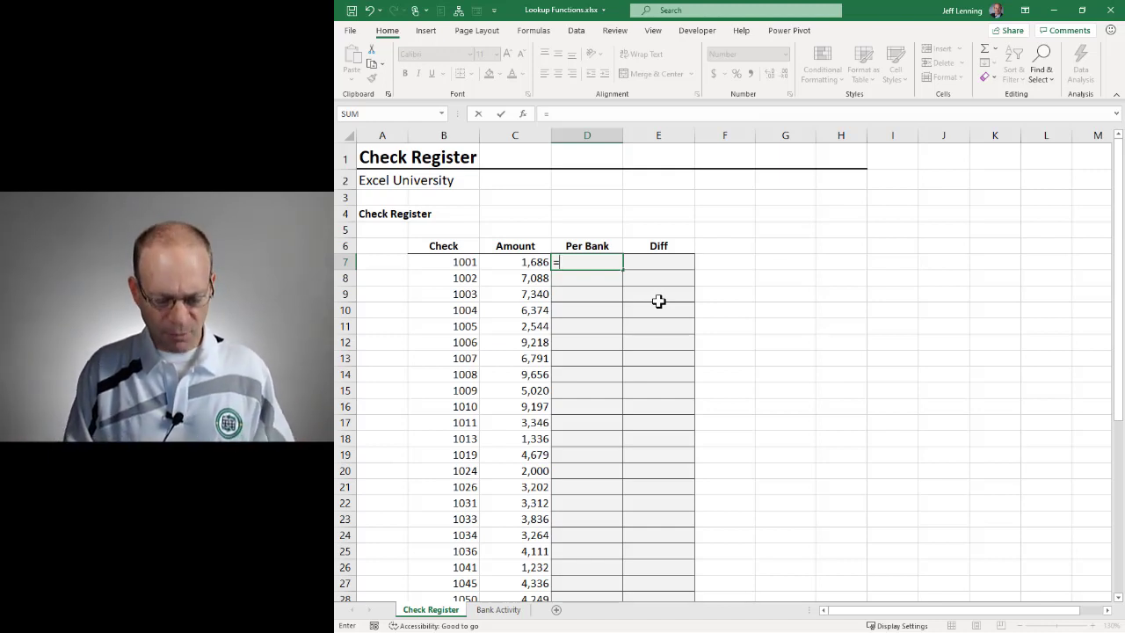
Enter =VLOOKUP(B7,Table1,2,FALSE) in D7, returning 1,686 for check 1001
{"action": "type", "text": "vl"}
{"action": "key", "text": "Tab"}
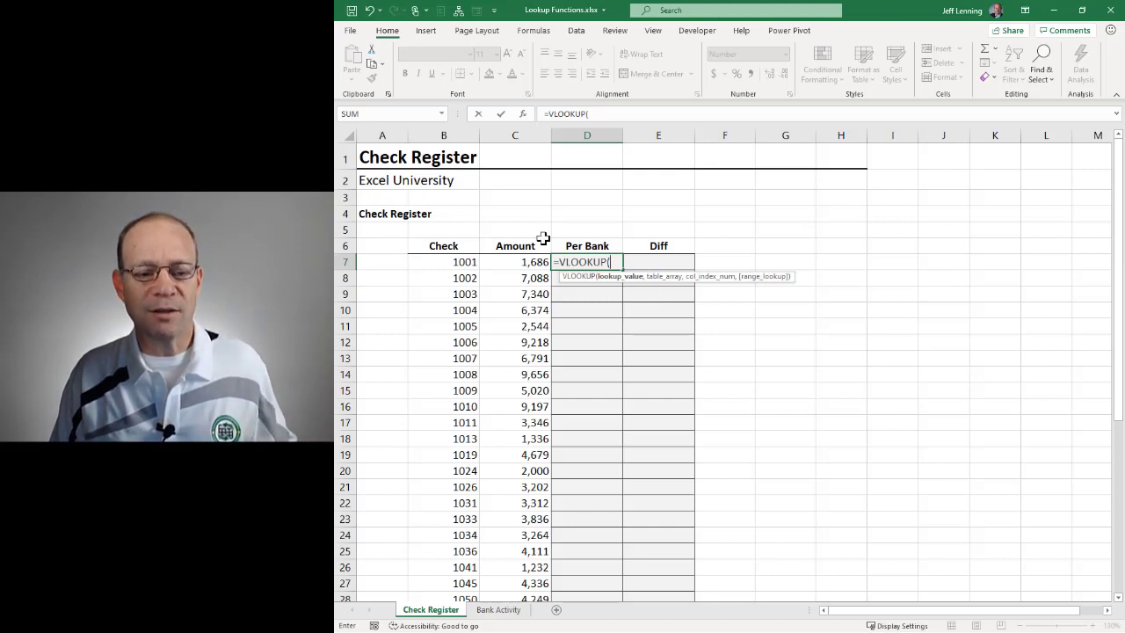
{"action": "left_click", "coordinate": [457, 262]}
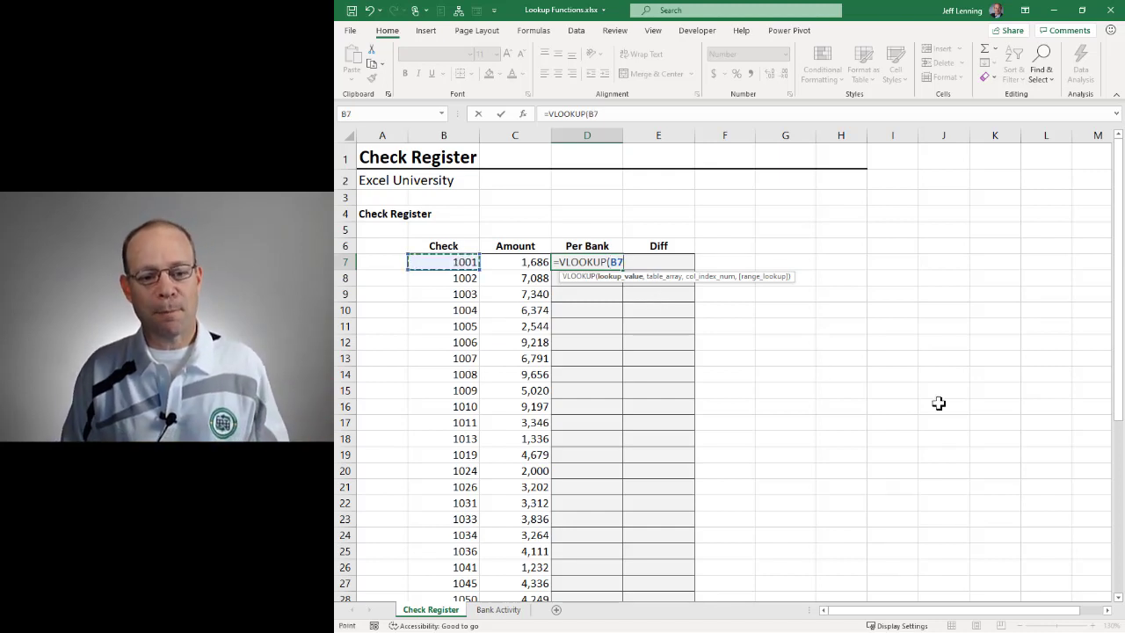
{"action": "type", "text": ","}
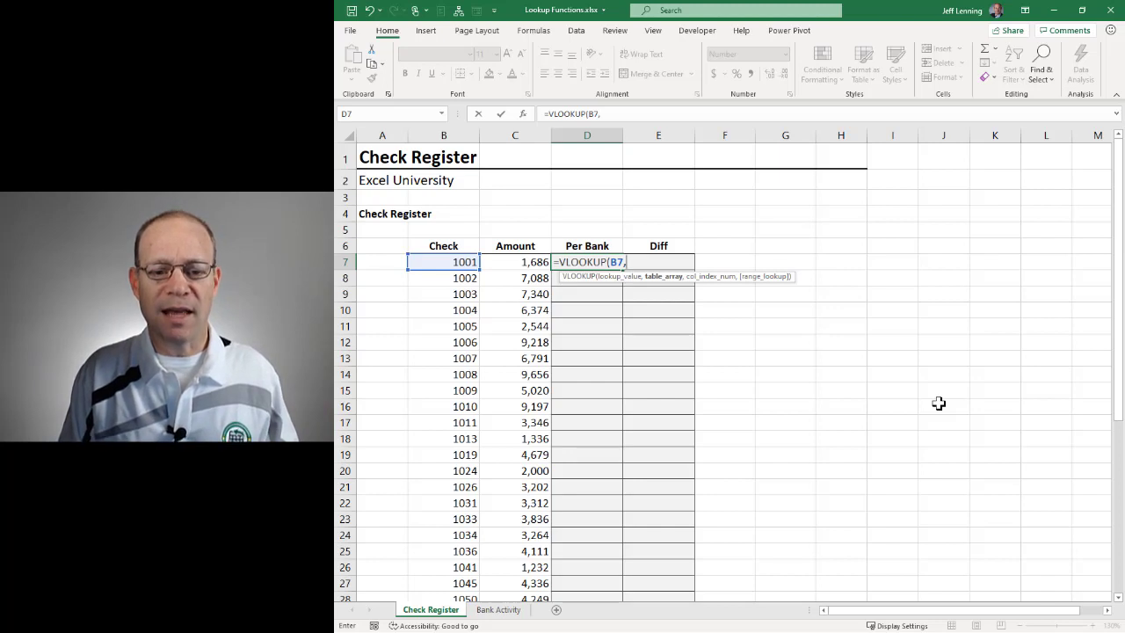
{"action": "type", "text": "Table1"}
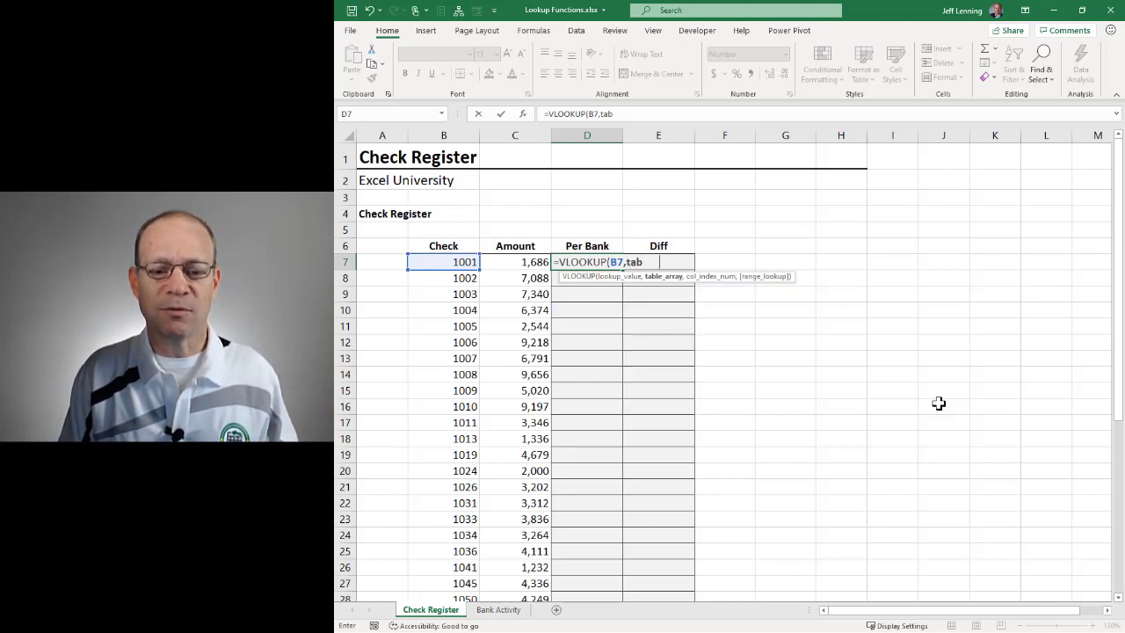
{"action": "type", "text": ","}
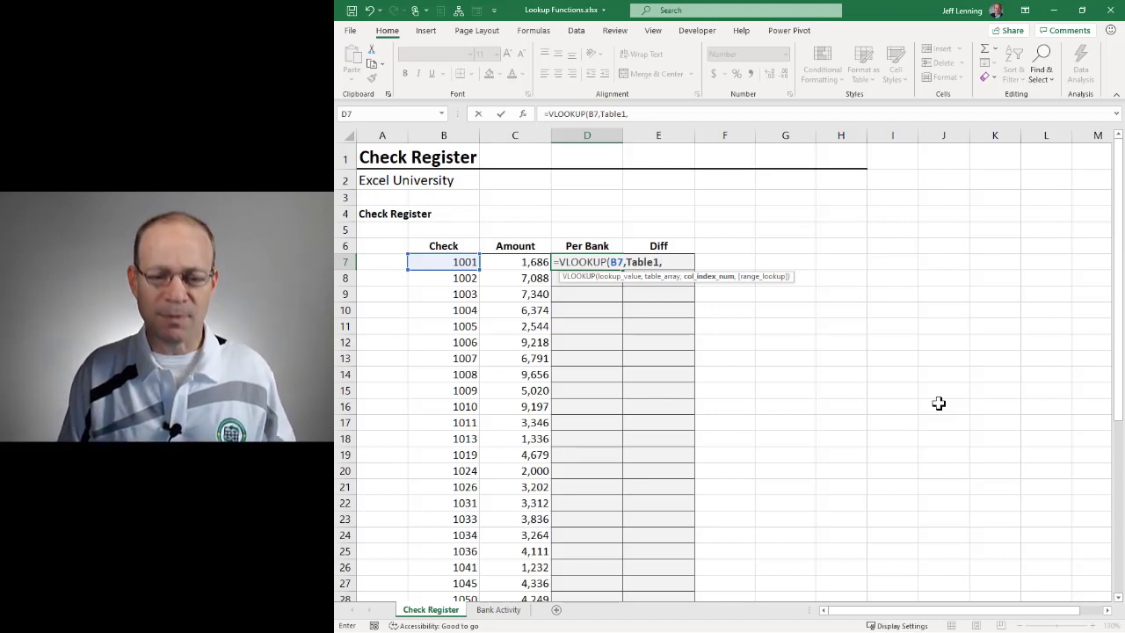
{"action": "type", "text": ","}
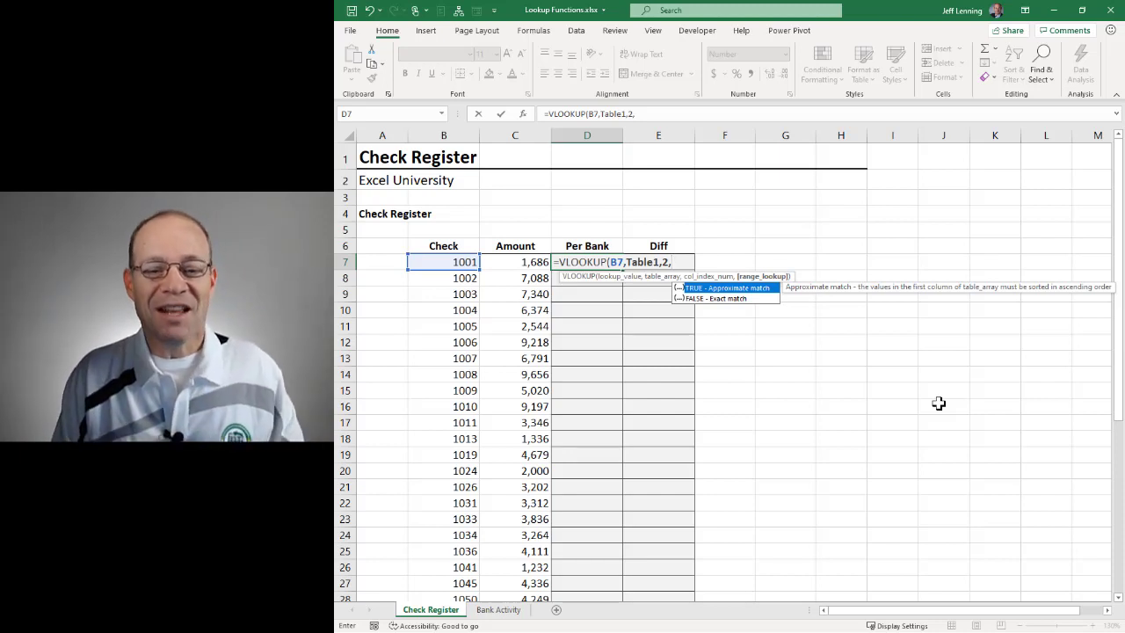
{"action": "key", "text": "Down"}
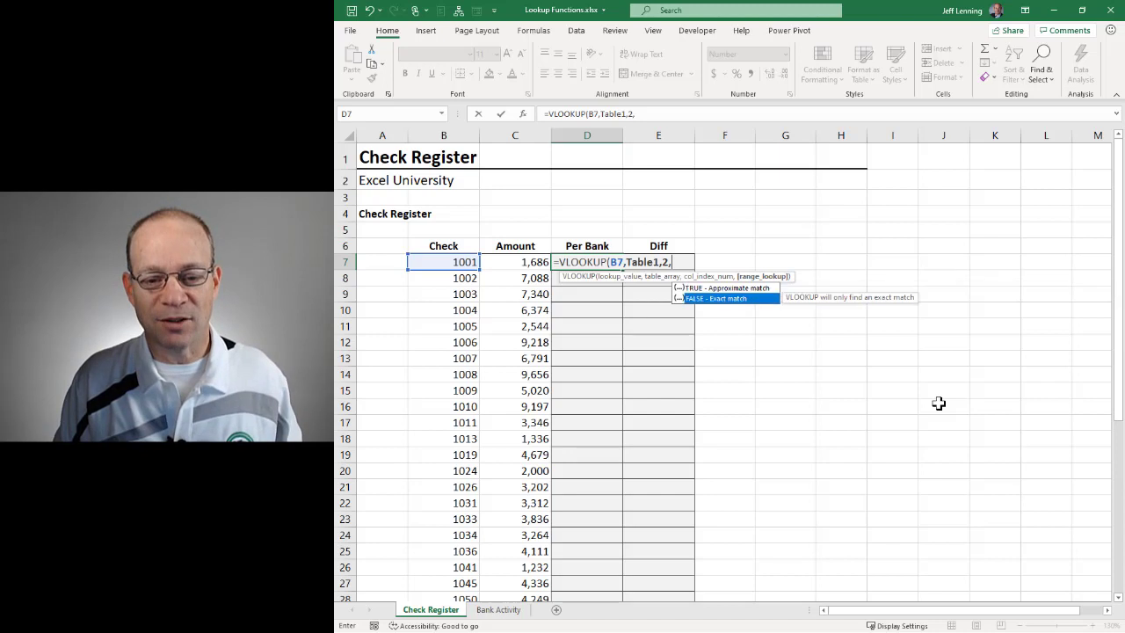
{"action": "key", "text": "Tab"}
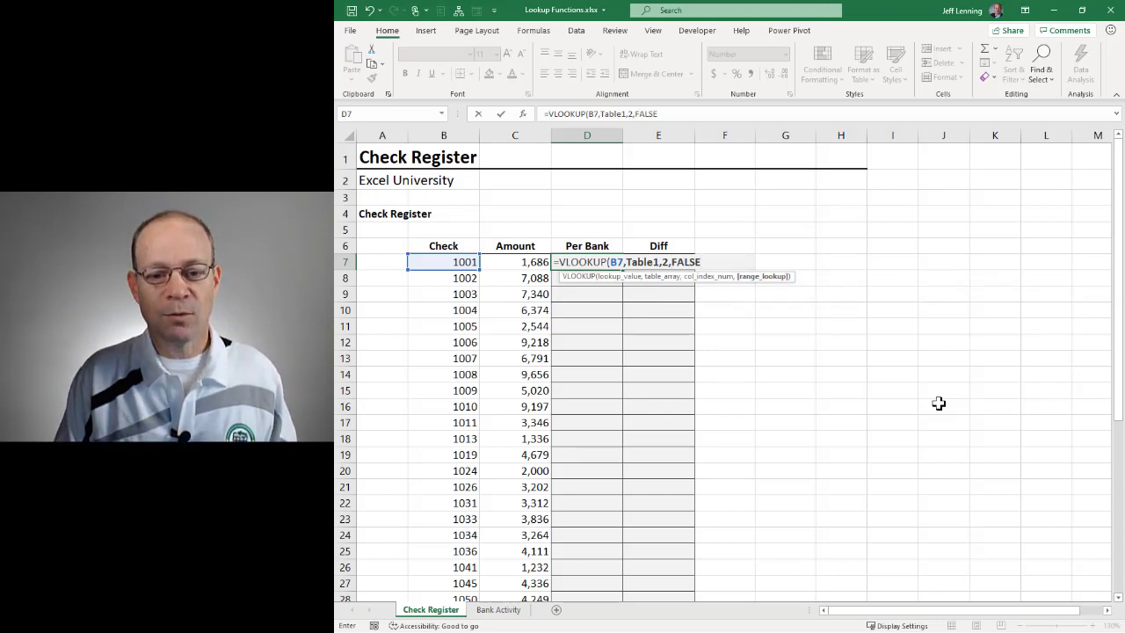
{"action": "type", "text": ")"}
{"action": "key", "text": "ctrl+Return"}
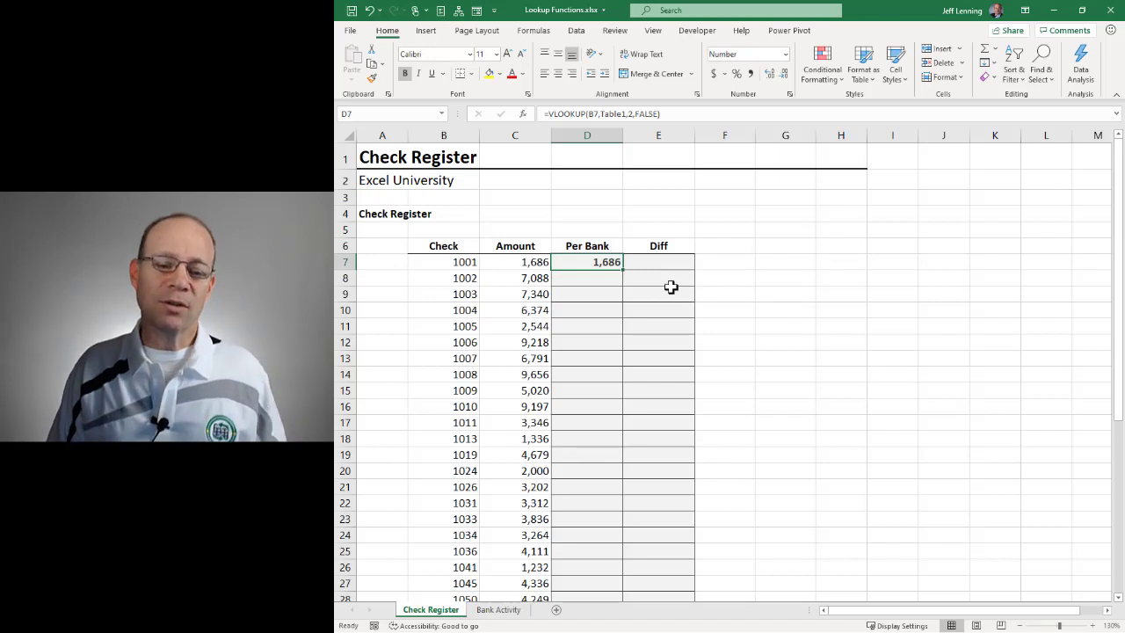
{"action": "left_click", "coordinate": [464, 262]}
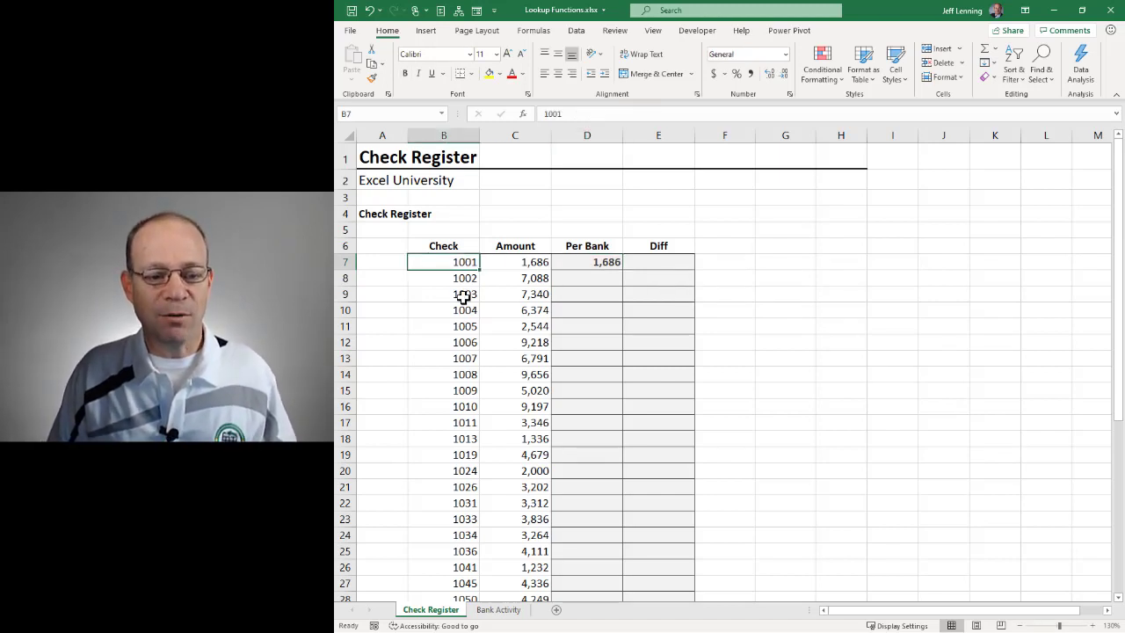
{"action": "left_click", "coordinate": [486, 610]}
Verify check 1001's bank amount of 1,686, then fill D7's lookup down the Per Bank column
{"action": "left_click", "coordinate": [438, 262]}
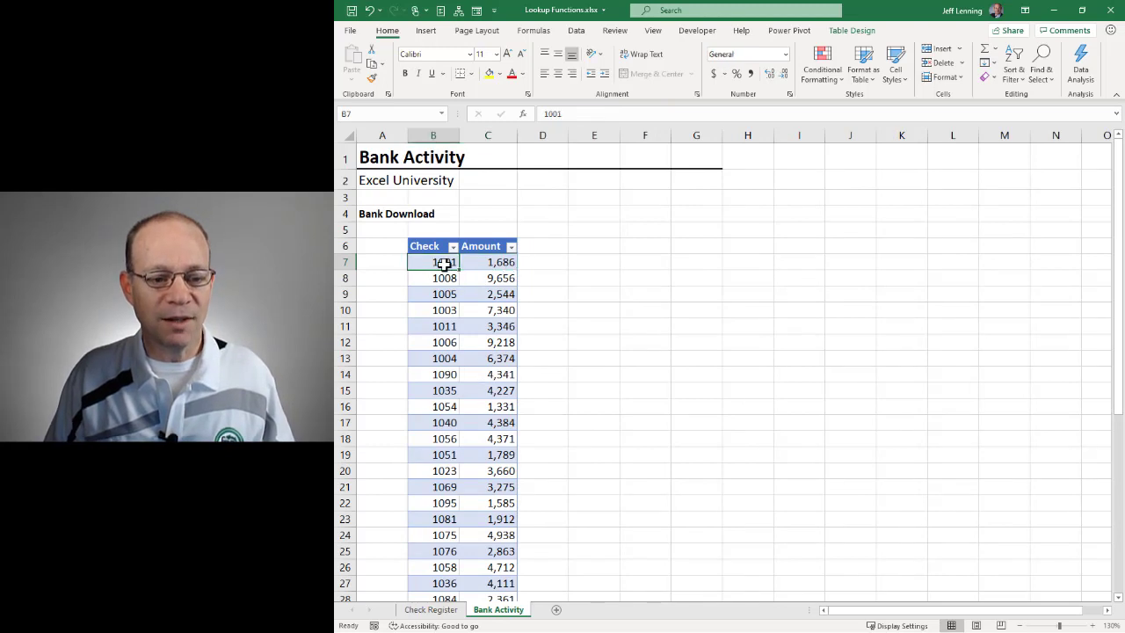
{"action": "left_click", "coordinate": [487, 261]}
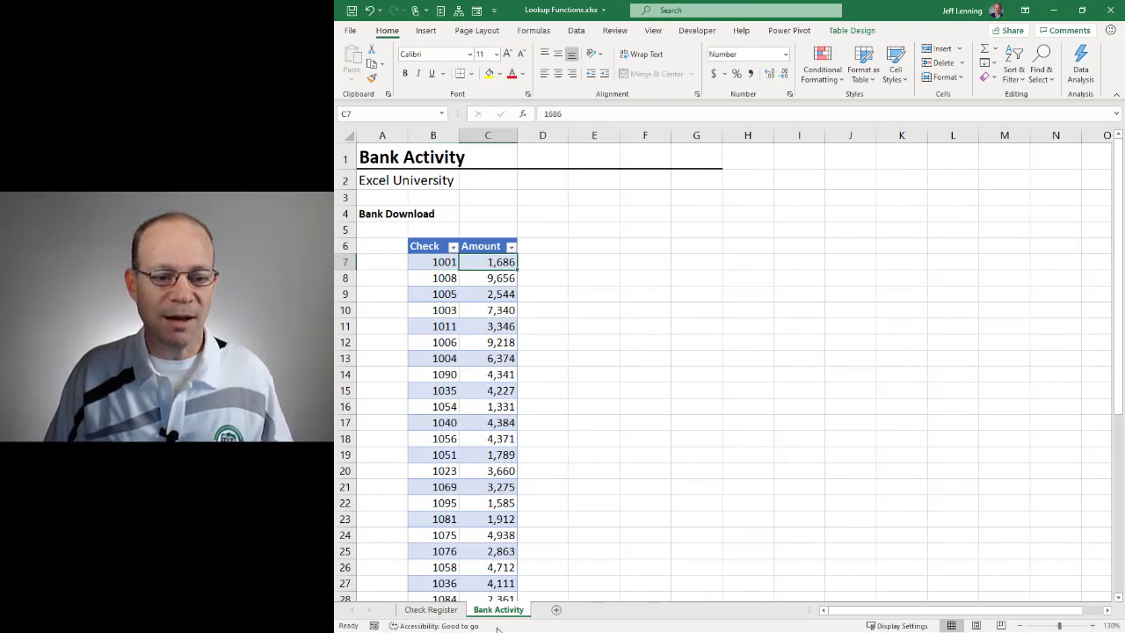
{"action": "left_click", "coordinate": [430, 609]}
{"action": "left_click", "coordinate": [587, 261]}
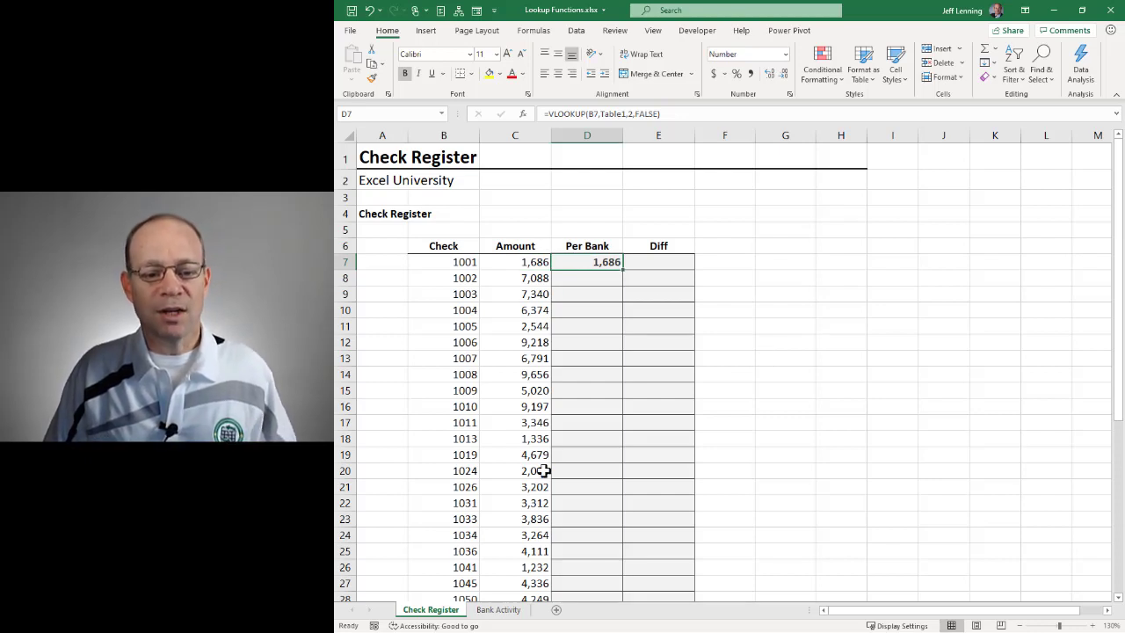
{"action": "double_click", "coordinate": [623, 272]}
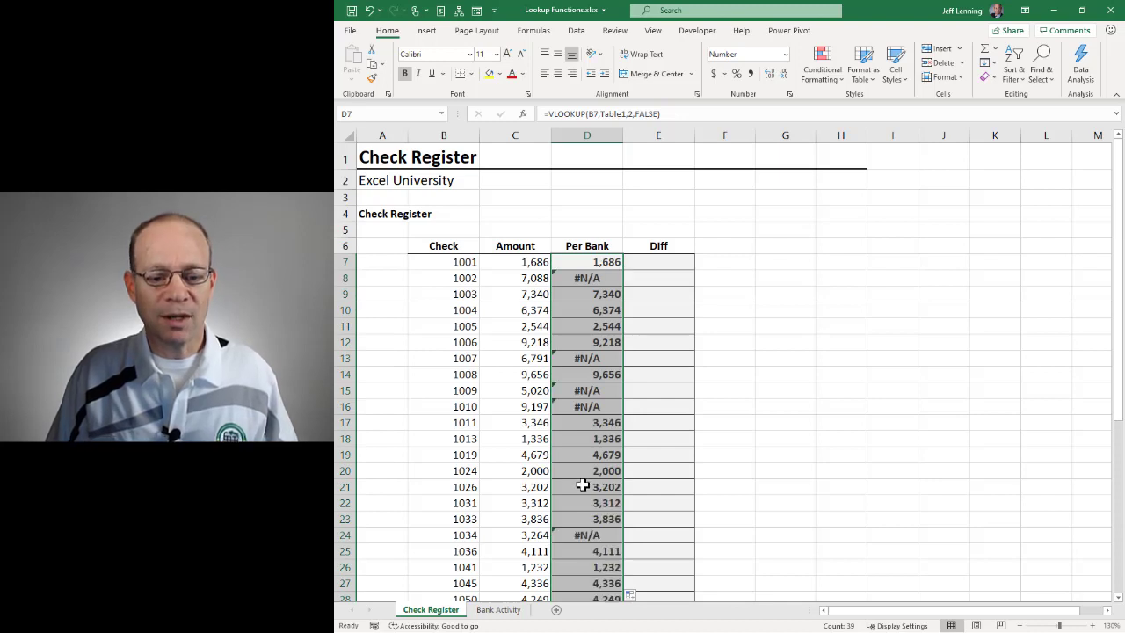
Inspect the Per Bank results and confirm #N/A check 1002 is missing from the bank download
{"action": "left_click", "coordinate": [597, 261]}
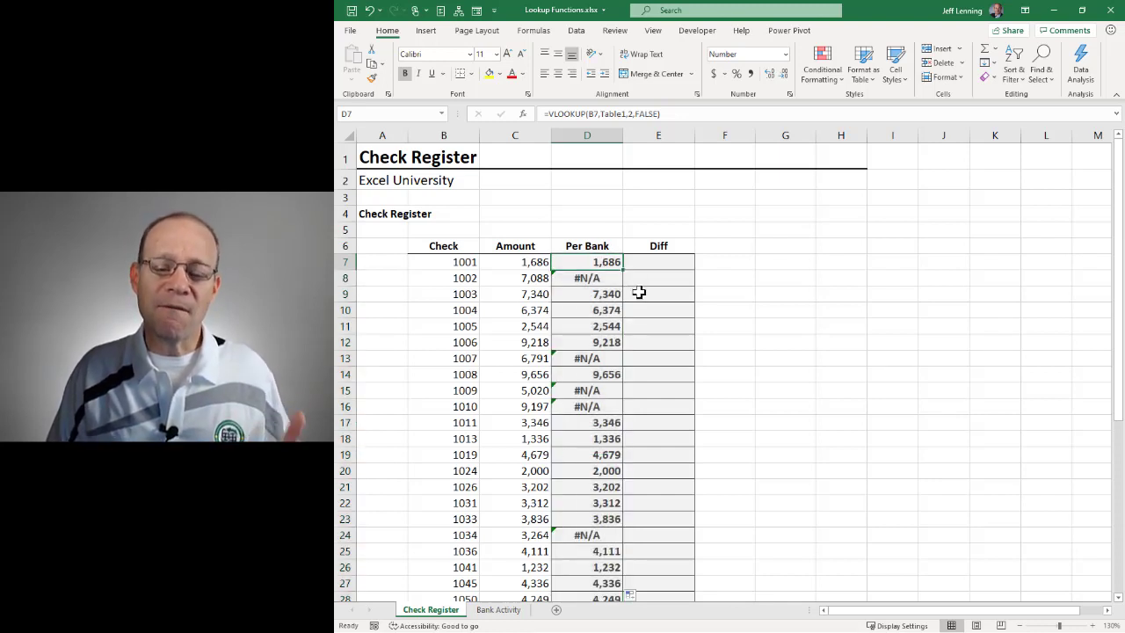
{"action": "left_click", "coordinate": [572, 297]}
{"action": "left_click", "coordinate": [601, 311]}
{"action": "left_click", "coordinate": [605, 326]}
{"action": "left_click", "coordinate": [615, 342]}
{"action": "left_click", "coordinate": [606, 278]}
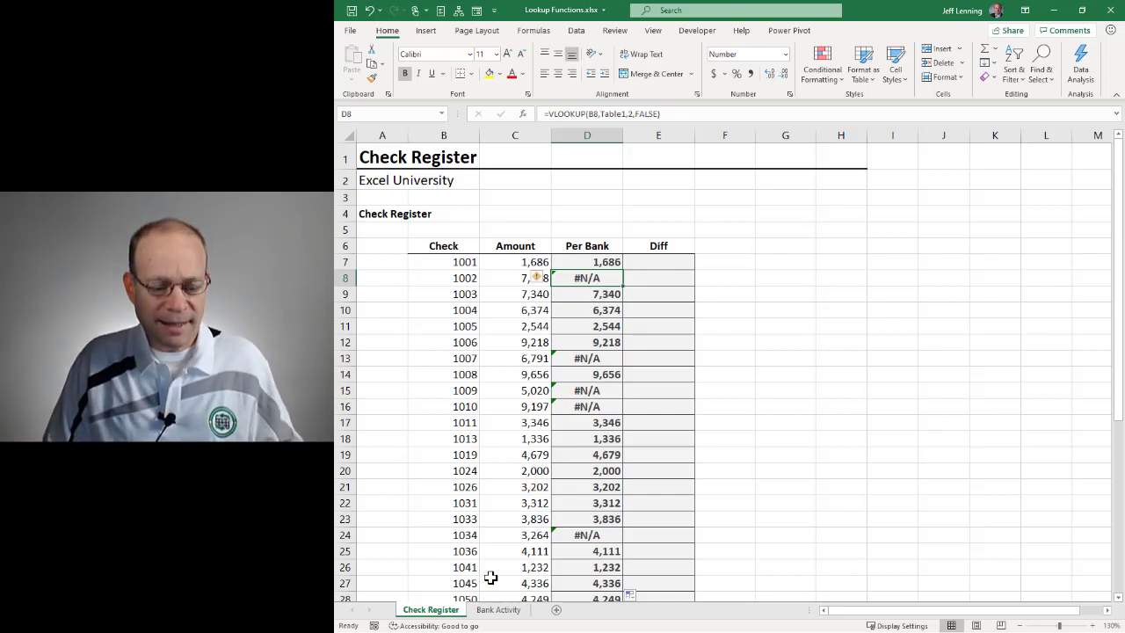
{"action": "left_click_drag", "start_coordinate": [439, 277], "coordinate": [587, 280]}
{"action": "left_click", "coordinate": [512, 611]}
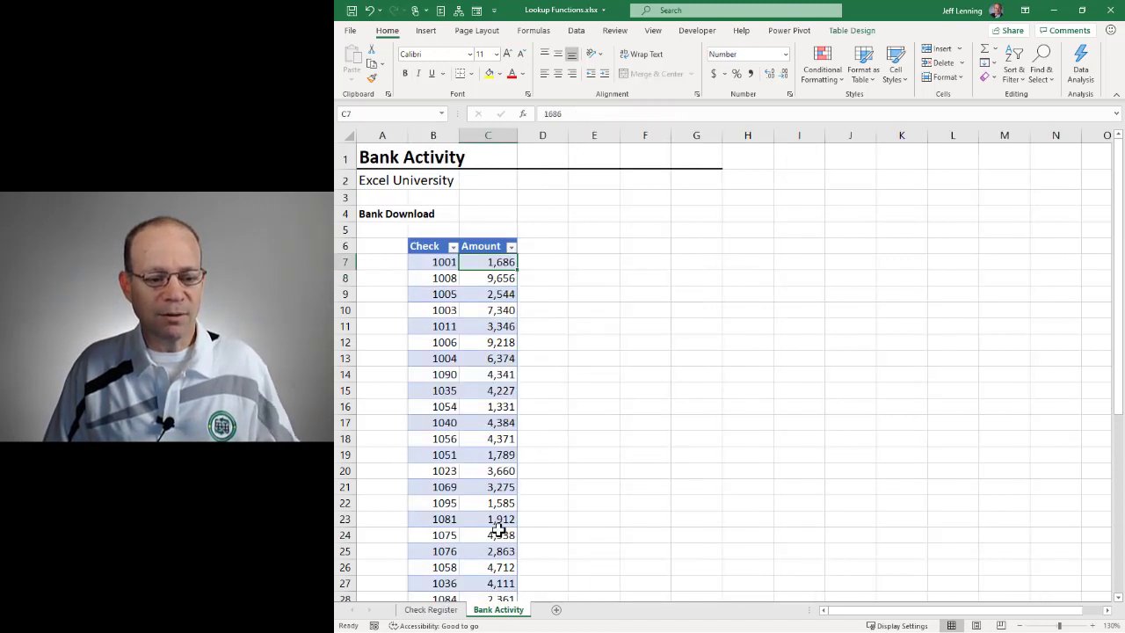
{"action": "left_click", "coordinate": [432, 610]}
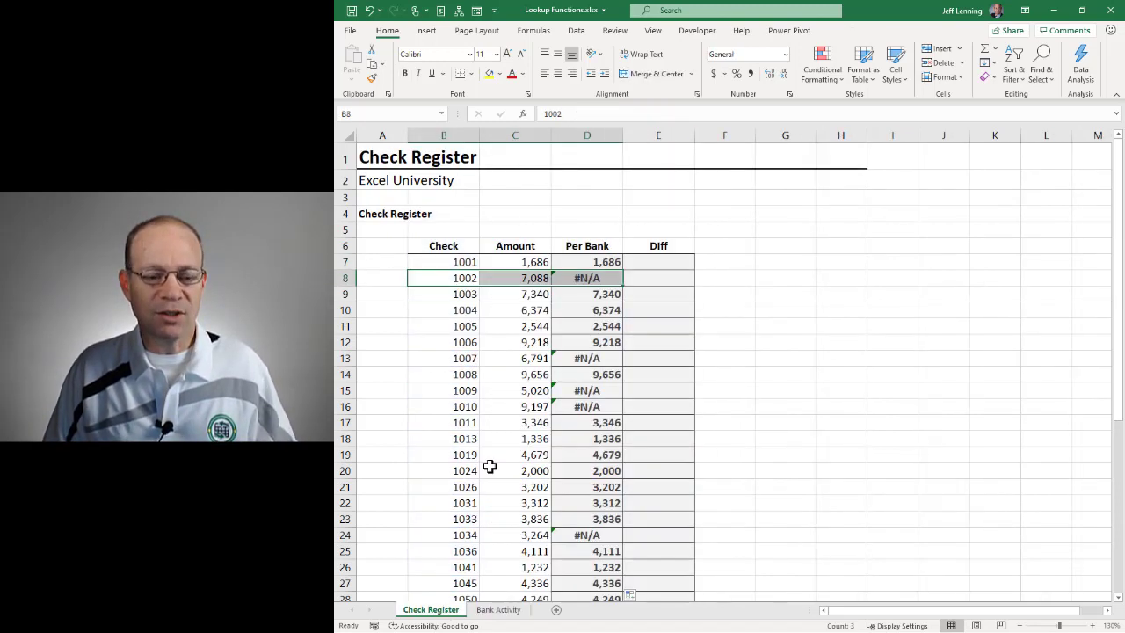
{"action": "left_click", "coordinate": [603, 264]}
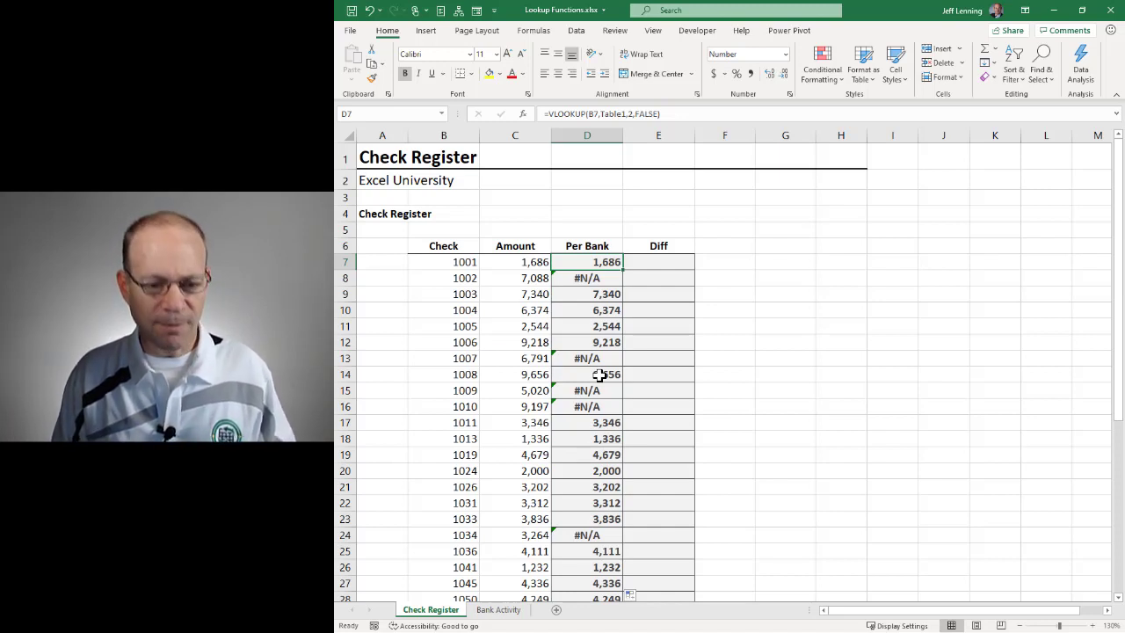
Change D7 to =IFERROR(VLOOKUP(B7,Table1,2,FALSE),"") and fill it down the Per Bank column
{"action": "key", "text": "F2"}
{"action": "key", "text": "Home"}
{"action": "key", "text": "Right"}
{"action": "type", "text": "IFERROR("}
{"action": "key", "text": "End"}
{"action": "type", "text": ","}
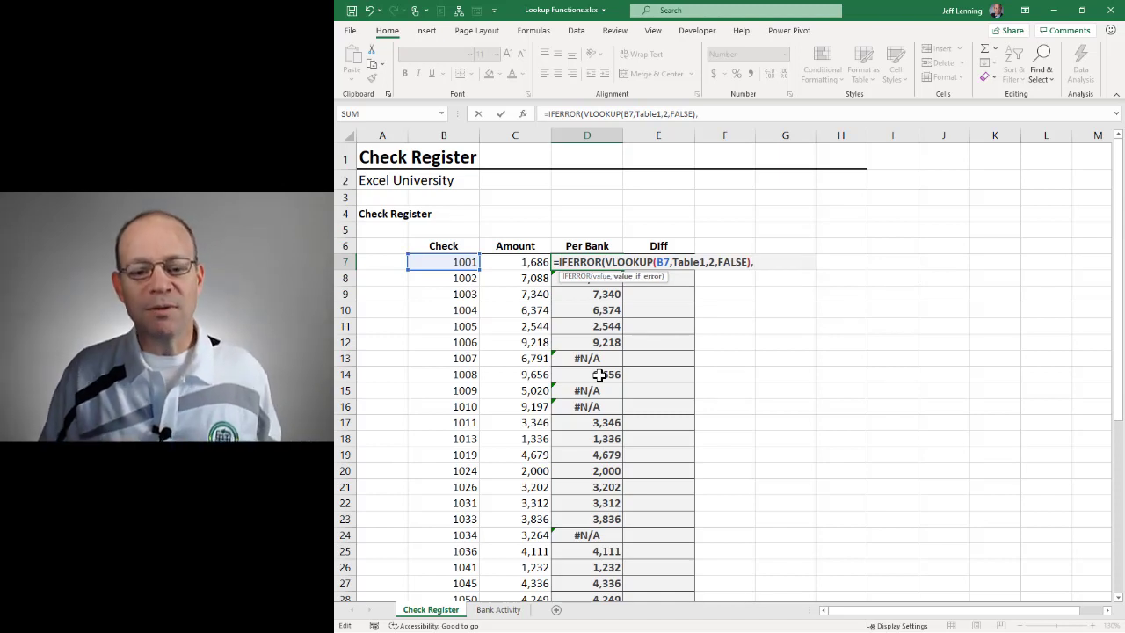
{"action": "left_click_drag", "start_coordinate": [602, 262], "coordinate": [758, 265]}
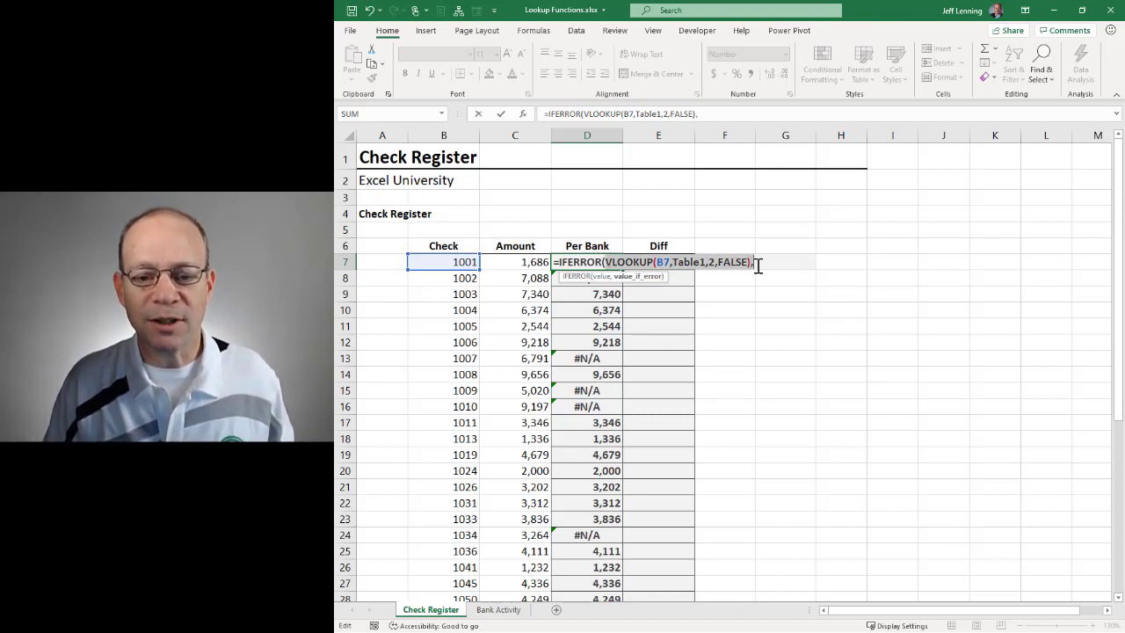
{"action": "left_click", "coordinate": [759, 263]}
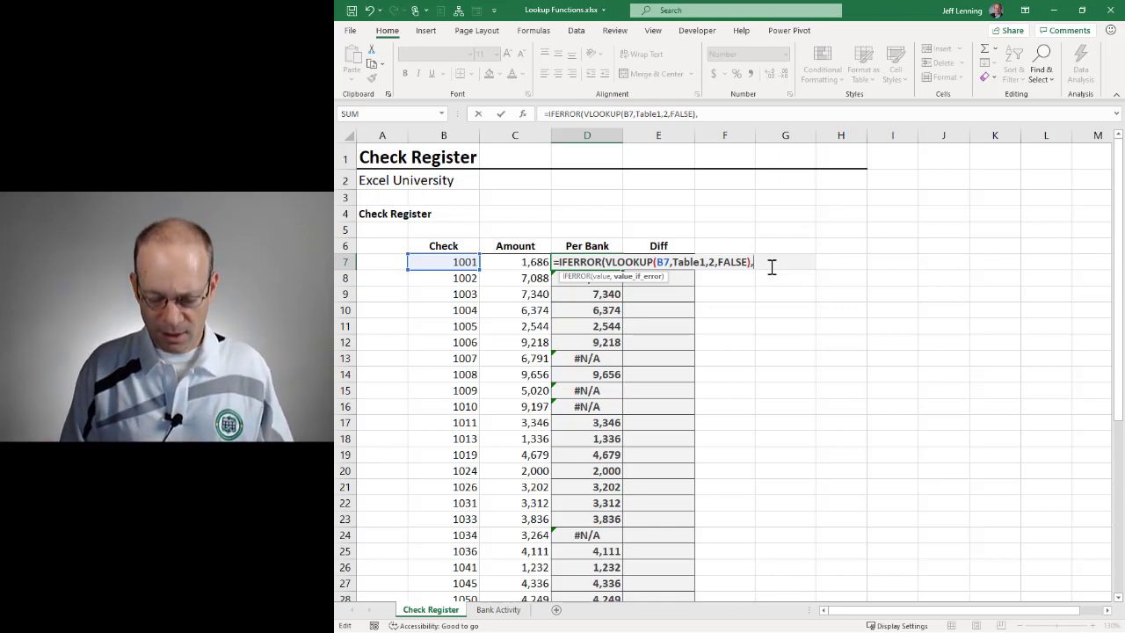
{"action": "type", "text": "\"\")"}
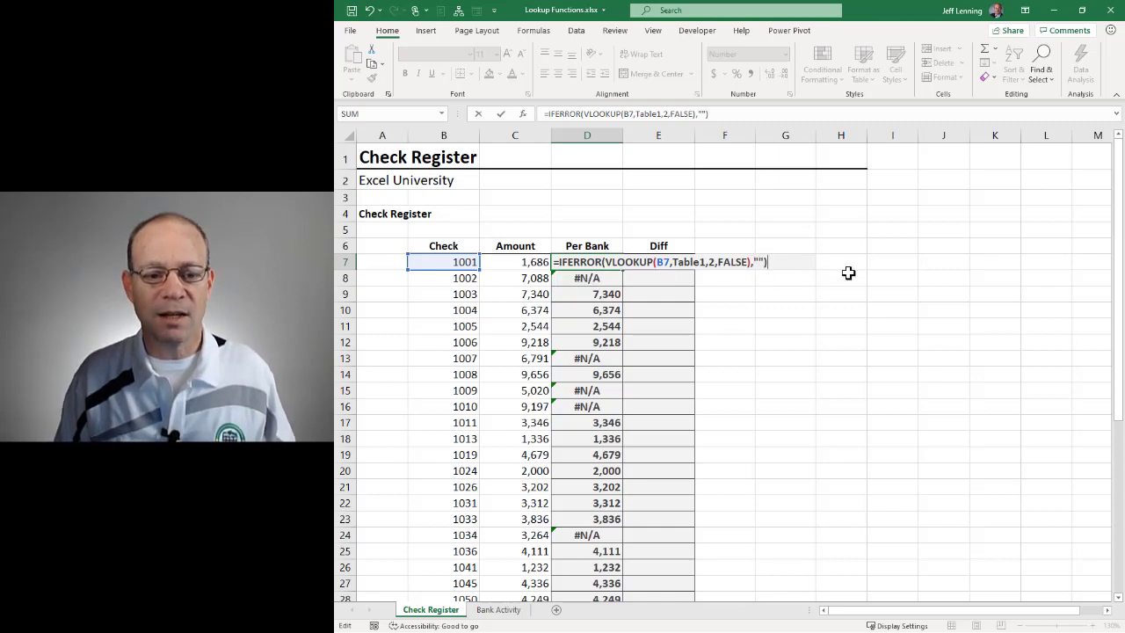
{"action": "key", "text": "Return"}
{"action": "left_click", "coordinate": [614, 263]}
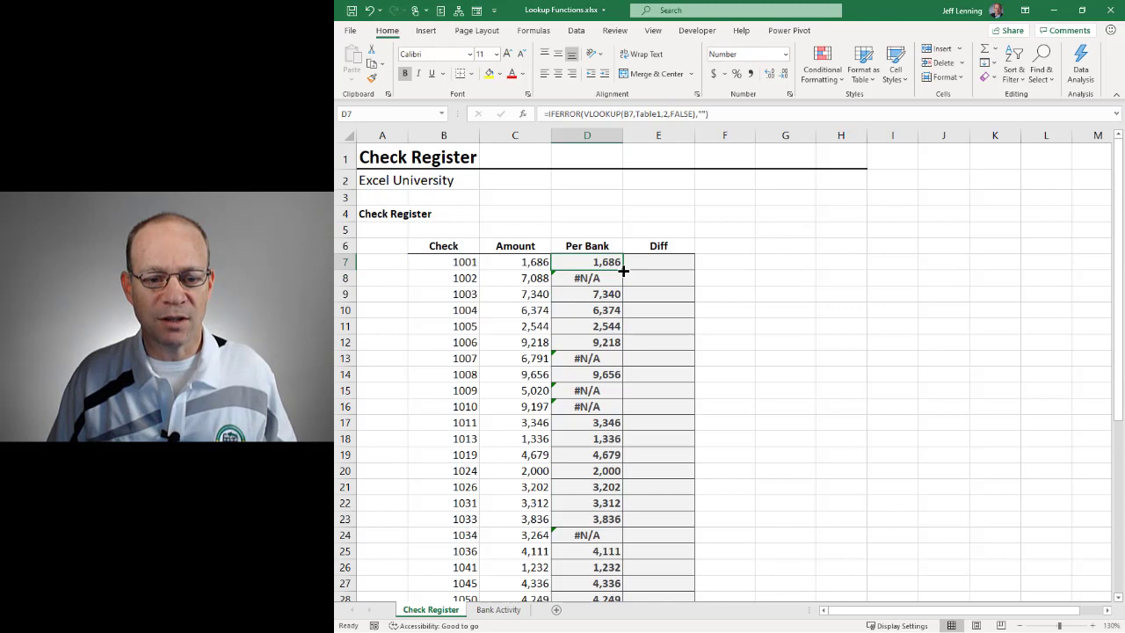
{"action": "double_click", "coordinate": [623, 272]}
{"action": "left_click", "coordinate": [623, 262]}
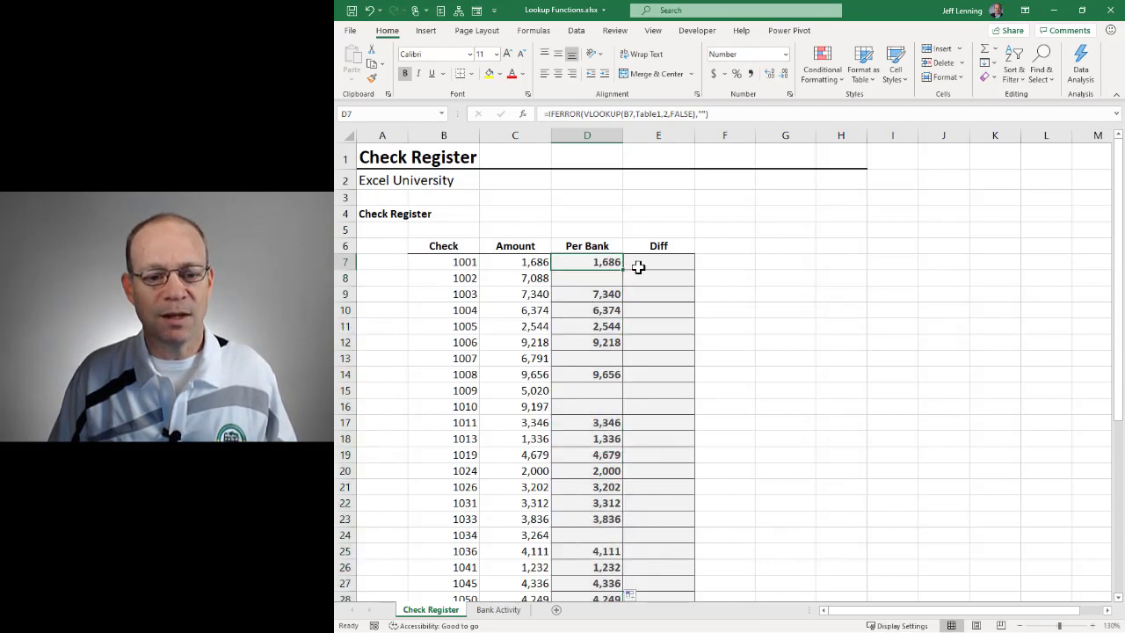
Enter =C7-D7 in Diff cell E7 and fill it down the column
{"action": "left_click", "coordinate": [665, 261]}
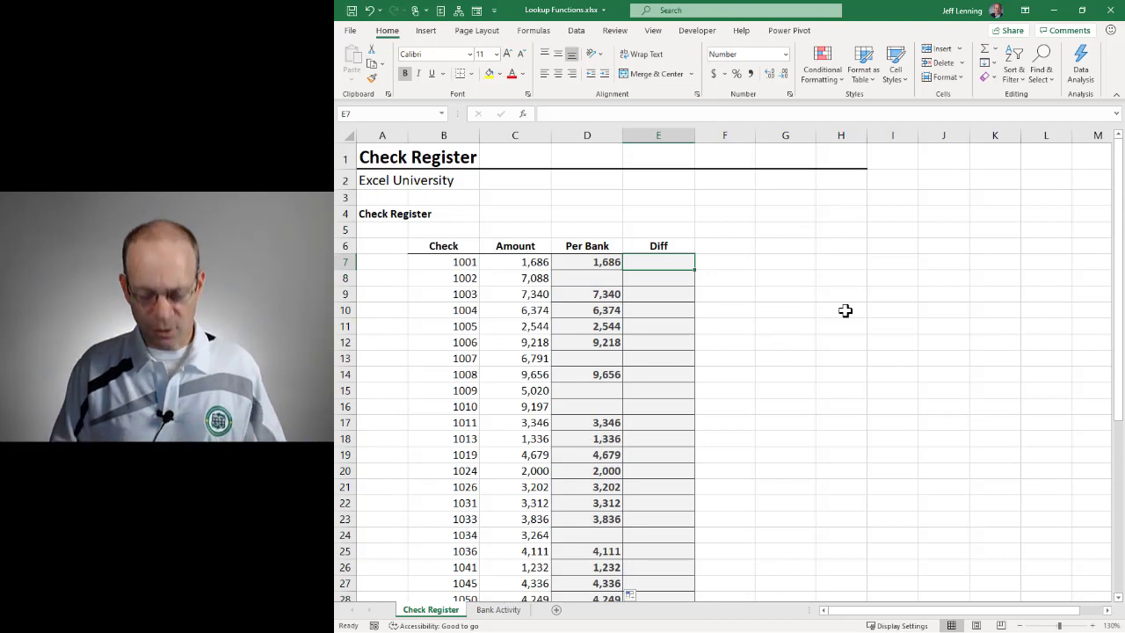
{"action": "type", "text": "="}
{"action": "key", "text": "Left"}
{"action": "key", "text": "Left"}
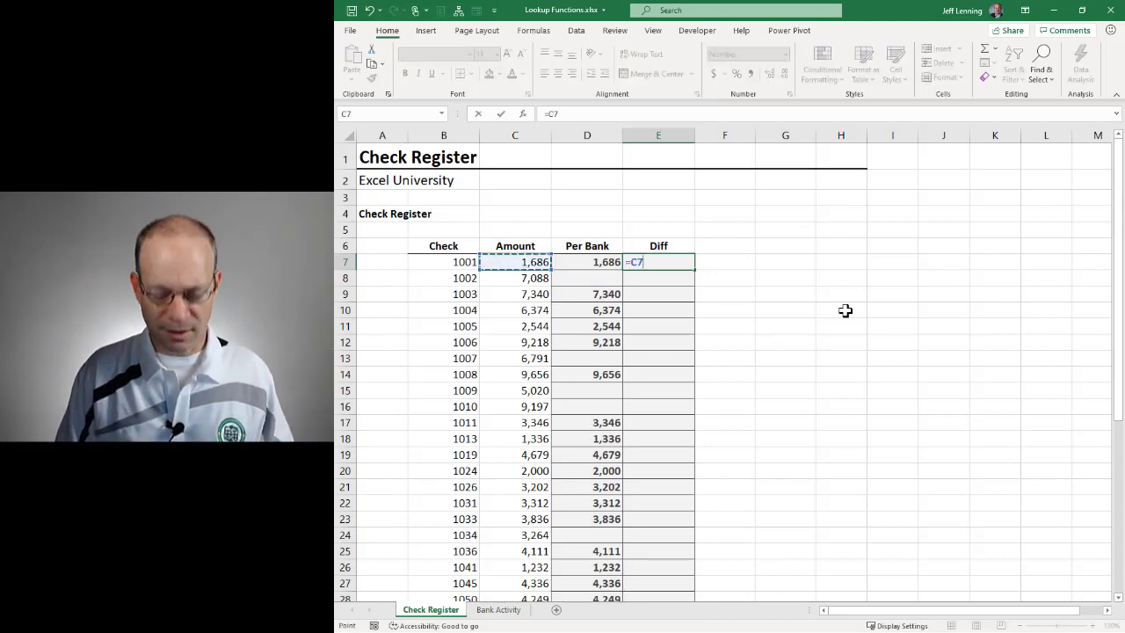
{"action": "type", "text": "-"}
{"action": "key", "text": "Left"}
{"action": "key", "text": "Return"}
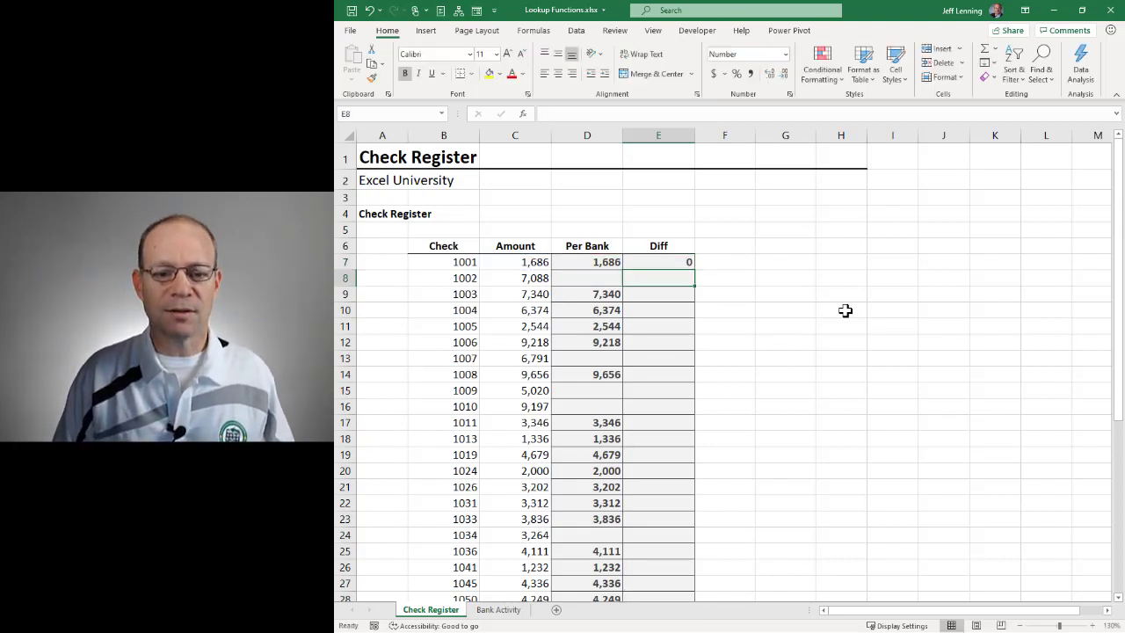
{"action": "left_click", "coordinate": [675, 261]}
{"action": "double_click", "coordinate": [694, 269]}
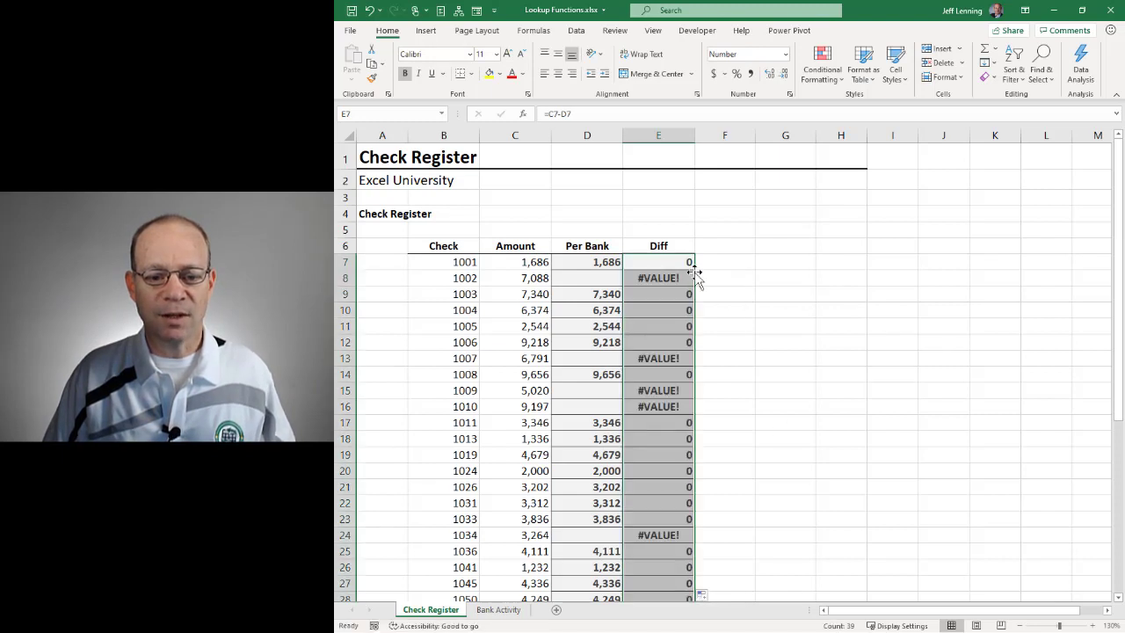
Change E7's Diff formula to =IFERROR(C7-D7,"")
{"action": "left_click", "coordinate": [677, 262]}
{"action": "key", "text": "F2"}
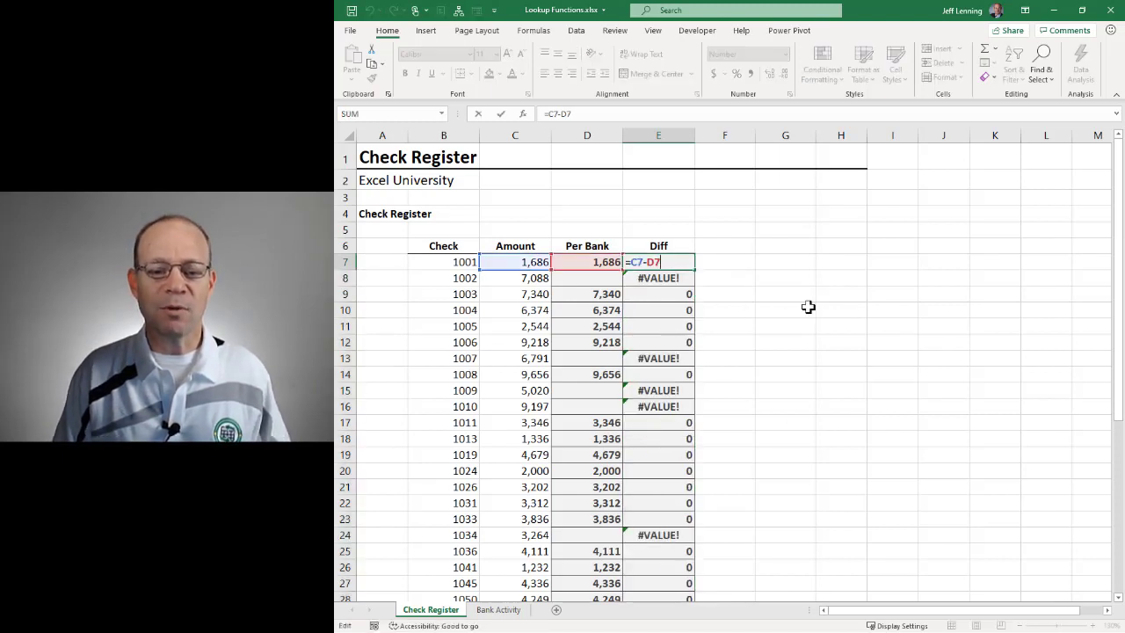
{"action": "key", "text": "Home"}
{"action": "key", "text": "Right"}
{"action": "type", "text": "if"}
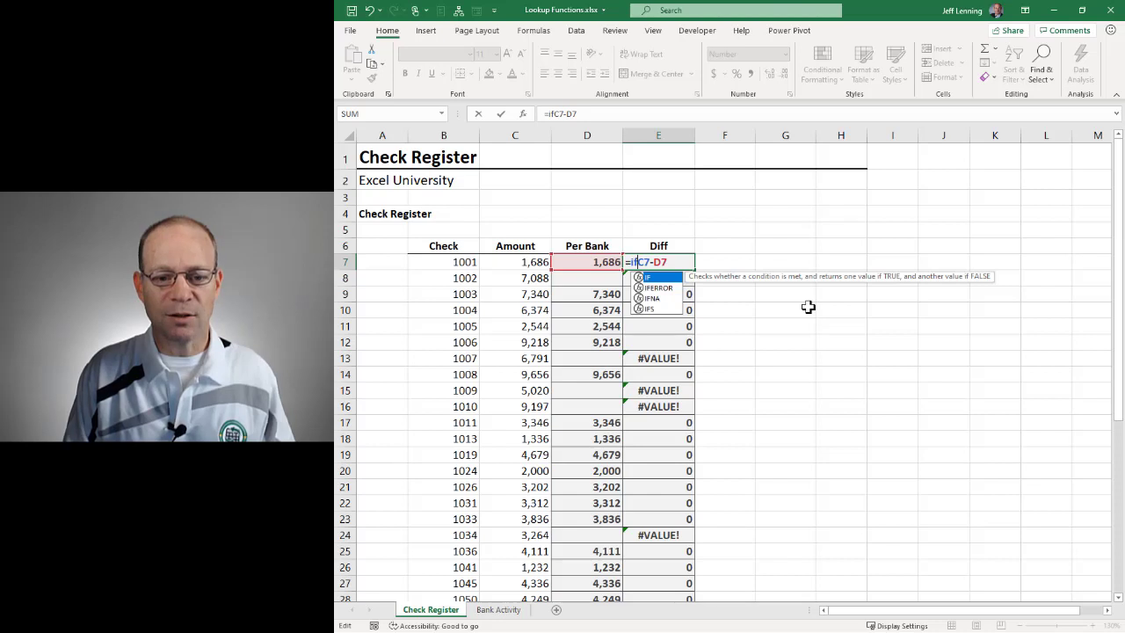
{"action": "key", "text": "Down"}
{"action": "key", "text": "Tab"}
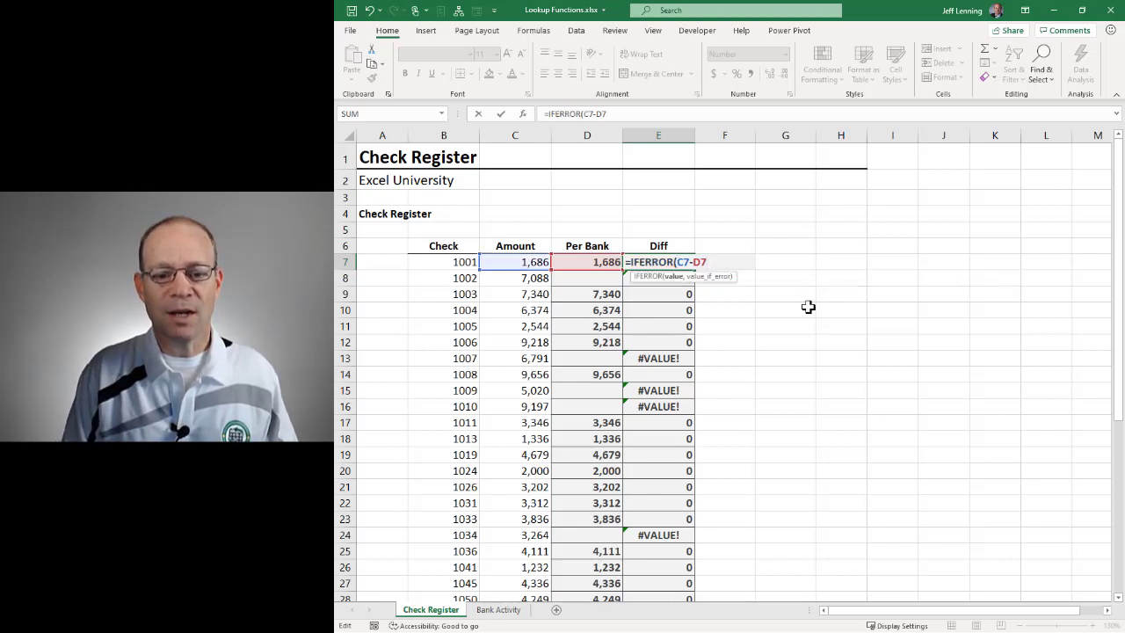
{"action": "key", "text": "End"}
{"action": "type", "text": ","}
{"action": "left_click_drag", "start_coordinate": [675, 262], "coordinate": [712, 262]}
{"action": "left_click", "coordinate": [738, 268]}
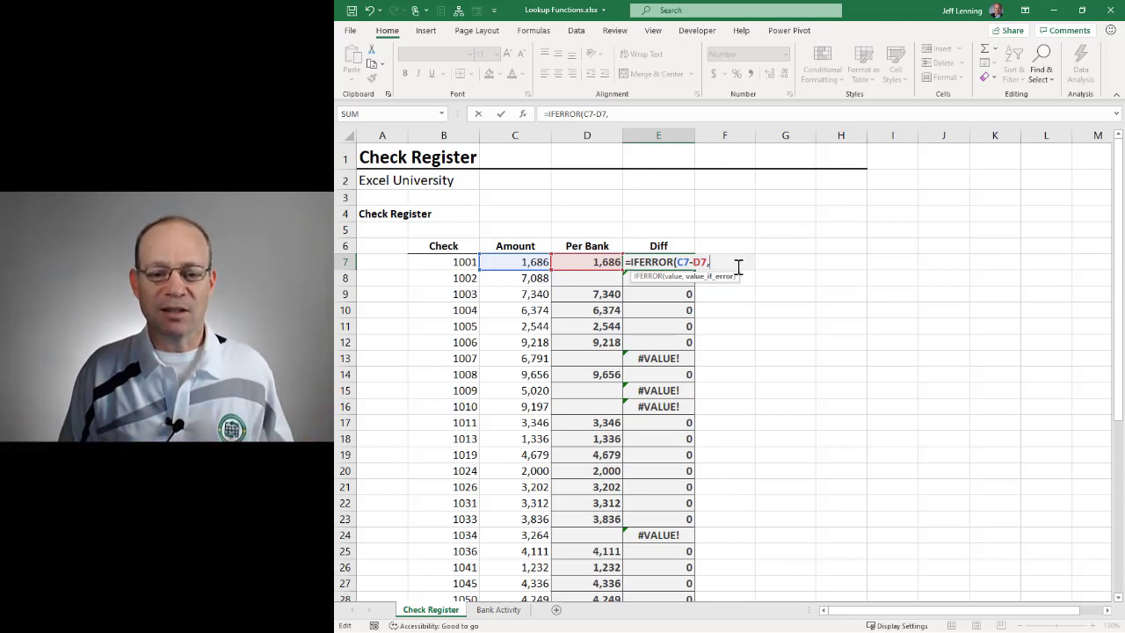
{"action": "type", "text": "\"\""}
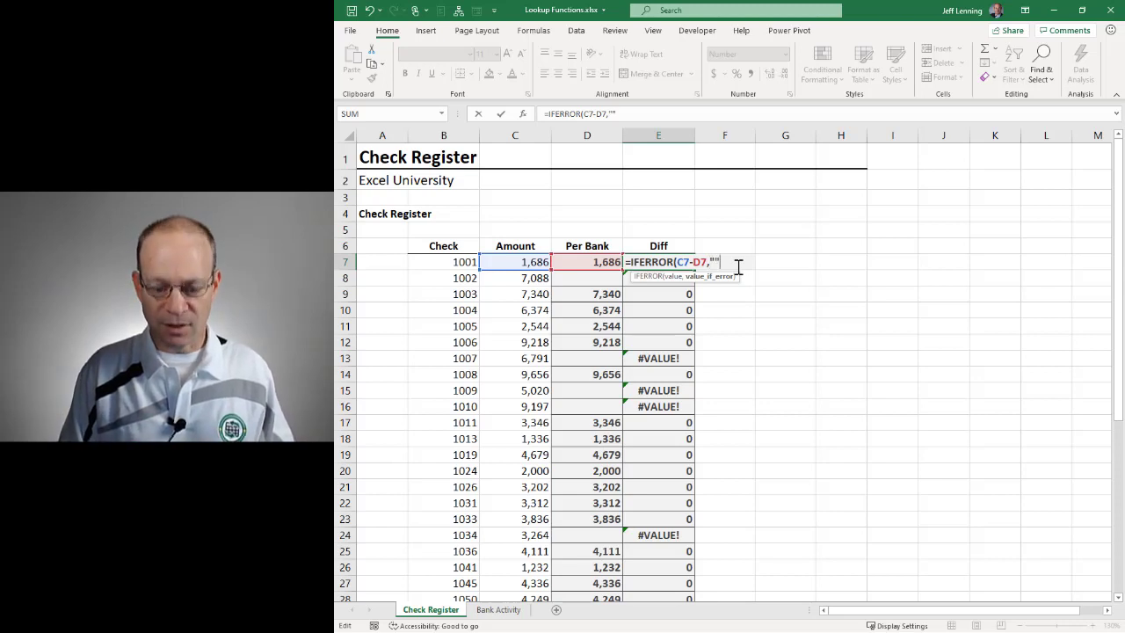
{"action": "type", "text": ")"}
{"action": "key", "text": "Return"}
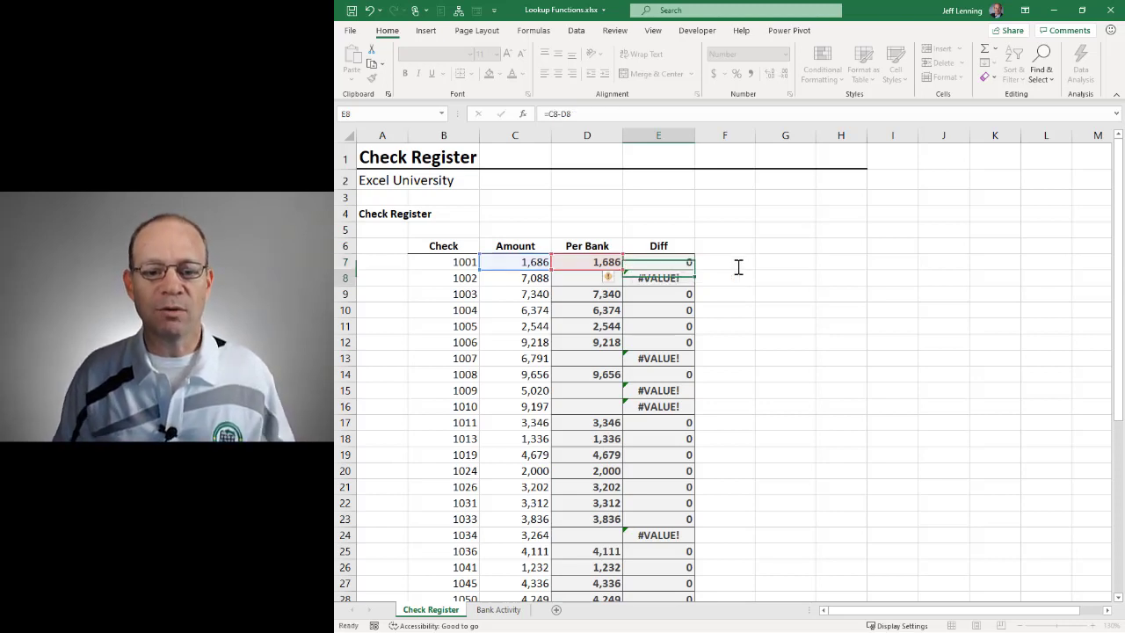
Copy the IFERROR Diff formula down the entire Diff column
{"action": "left_click", "coordinate": [692, 262]}
{"action": "double_click", "coordinate": [694, 268]}
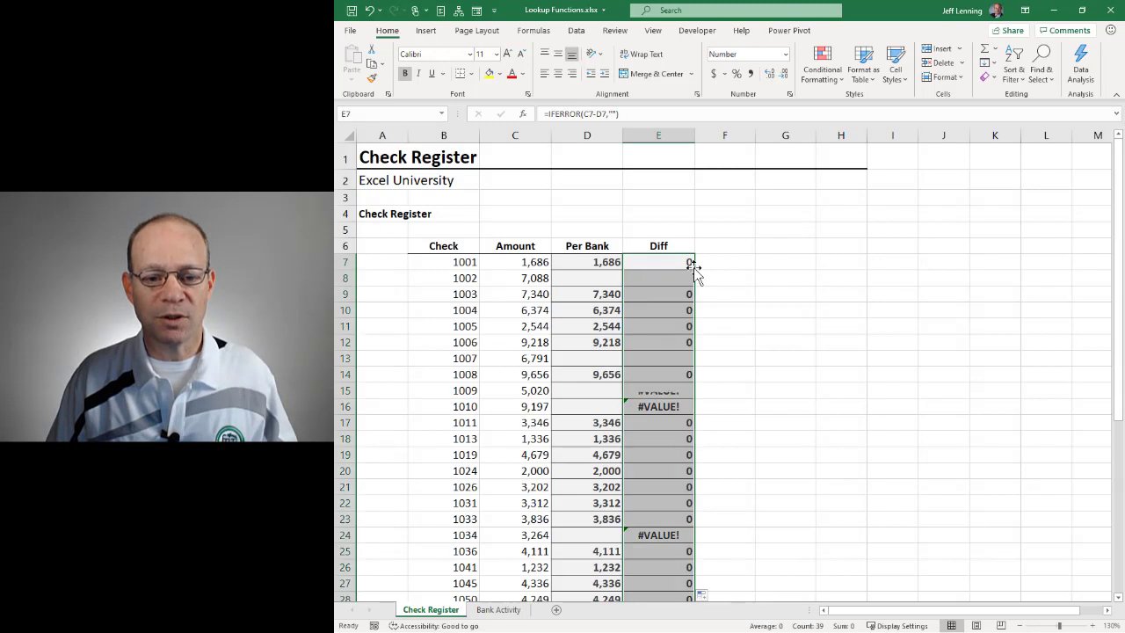
{"action": "left_click", "coordinate": [761, 296]}
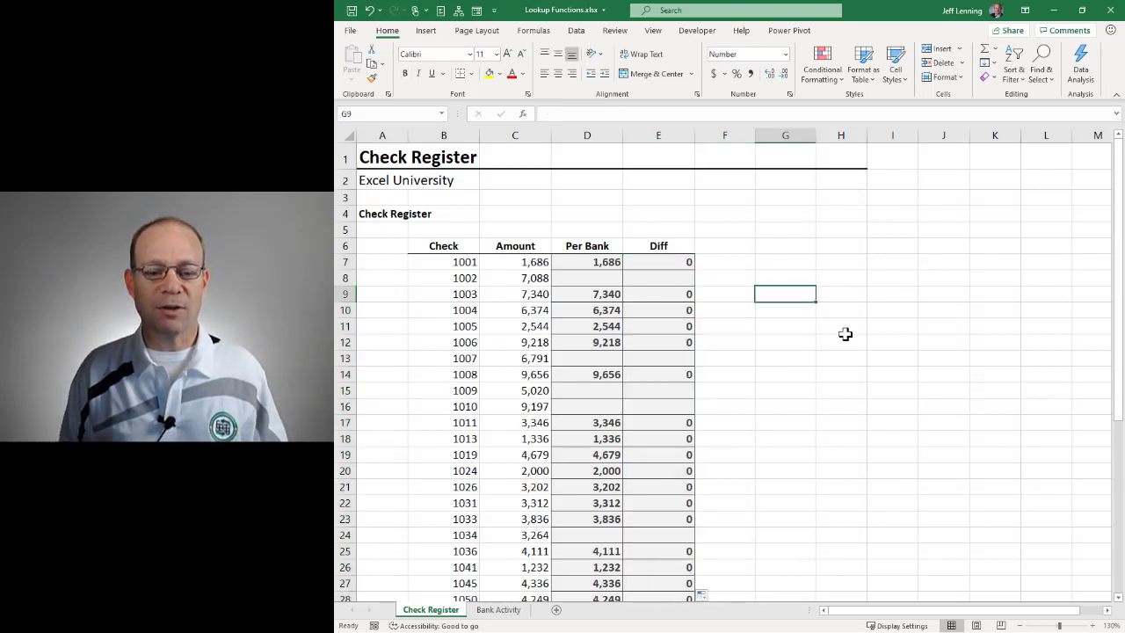